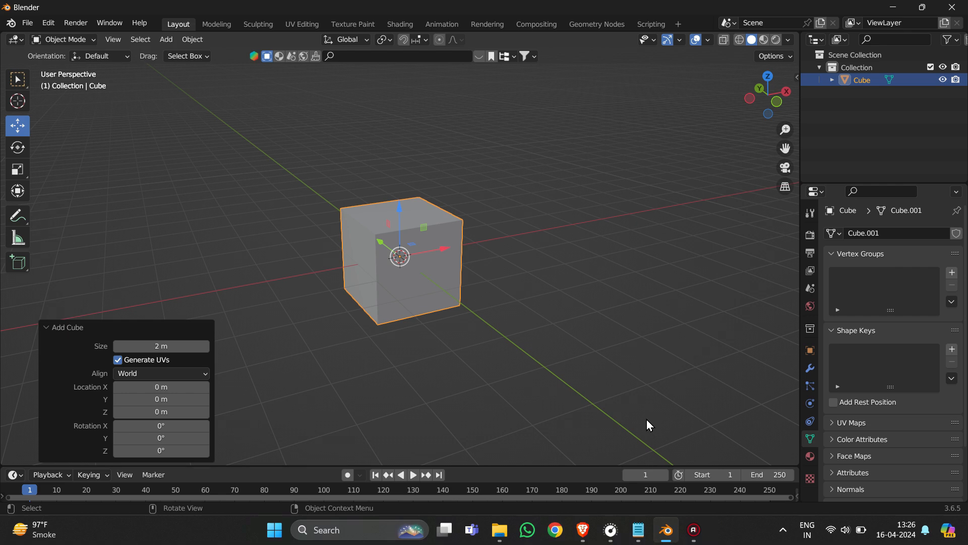
Step: Delete the default cube and add a cylinder mesh with 32 vertices, 1 m radius and 2 m depth
{"action": "key", "text": "Delete"}
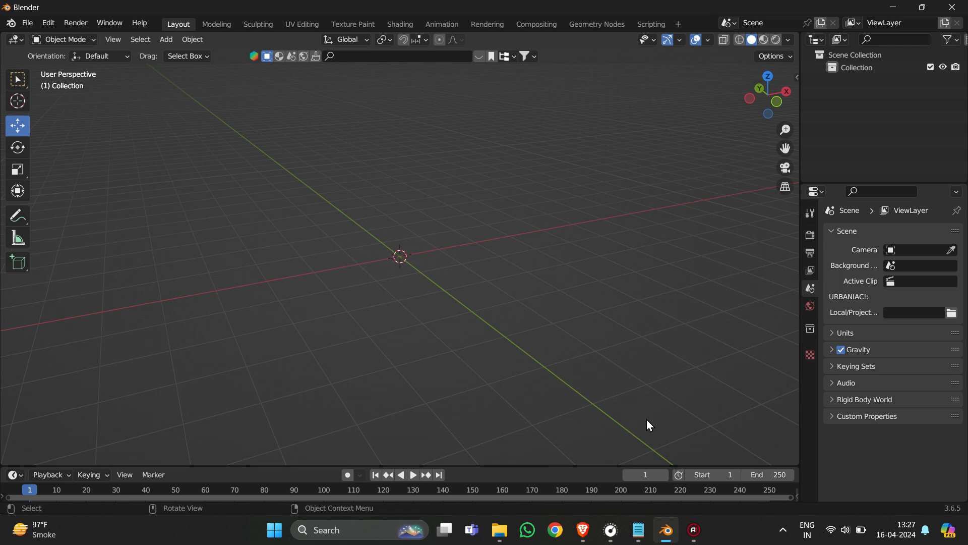
{"action": "middle_click_drag", "start_coordinate": [331, 234], "coordinate": [427, 235]}
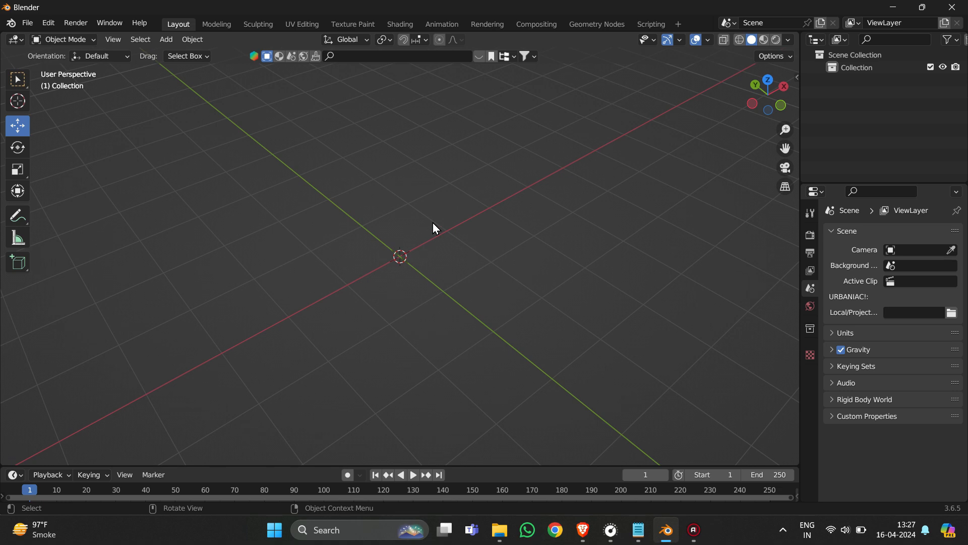
{"action": "key", "text": "shift+a"}
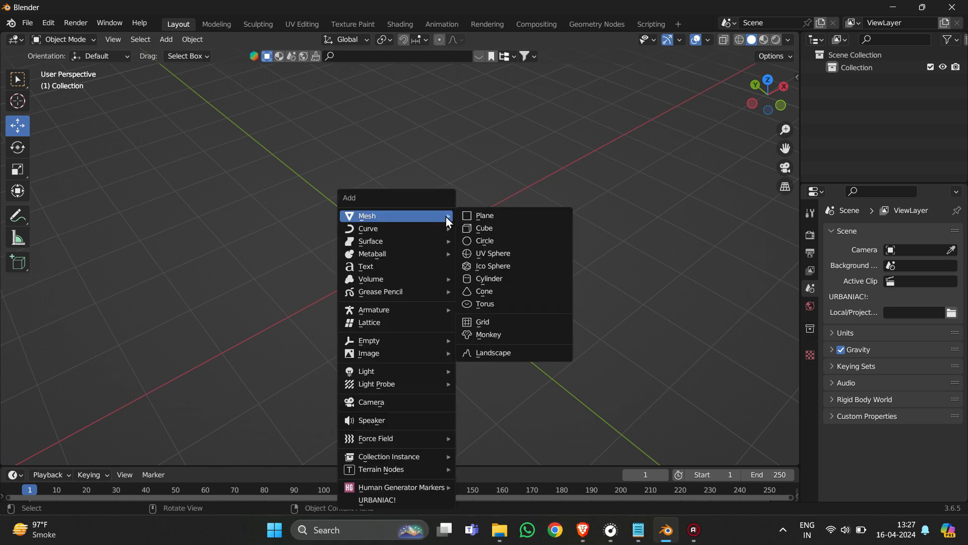
{"action": "left_click", "coordinate": [507, 278]}
{"action": "scroll", "coordinate": [520, 252], "scroll_direction": "down", "scroll_amount": 4}
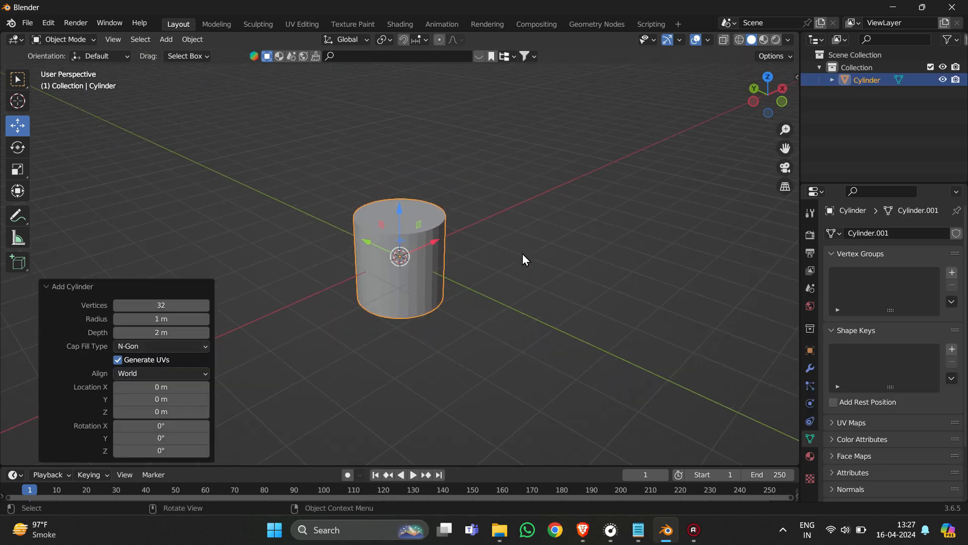
{"action": "middle_click_drag", "start_coordinate": [516, 255], "coordinate": [540, 249]}
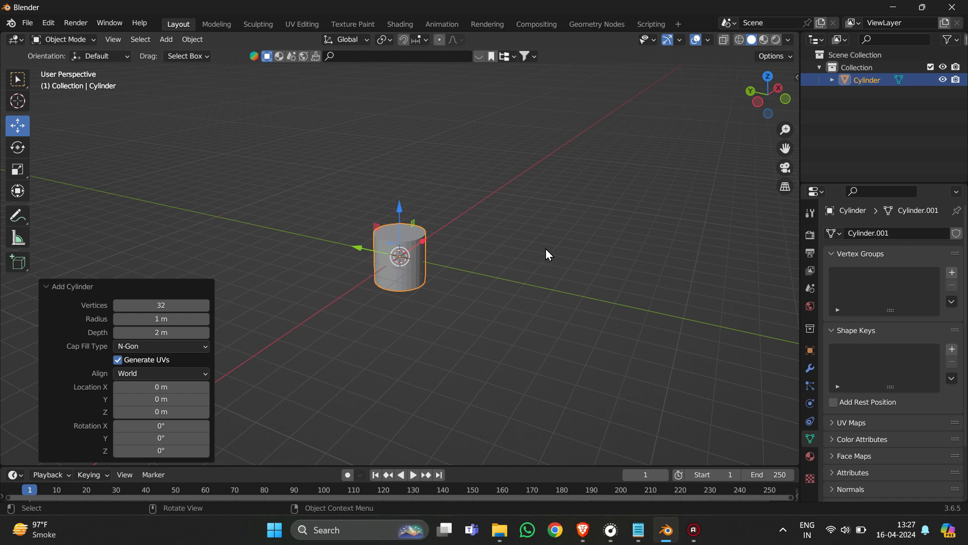
Step: Scale the cylinder down to about 0.48, then stretch it along Z by about 8.7 into a tall thin column
{"action": "key", "text": "s"}
{"action": "left_click", "coordinate": [470, 253]}
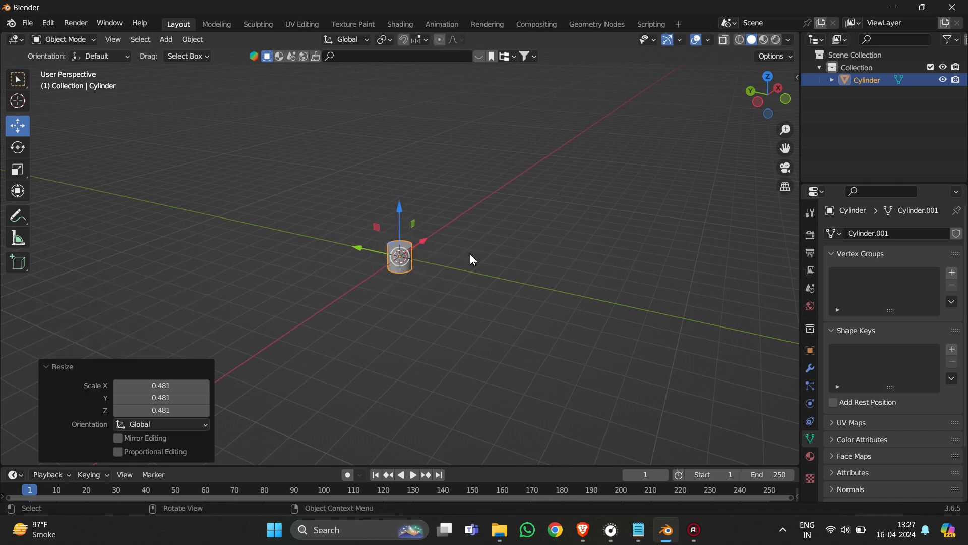
{"action": "key", "text": "s"}
{"action": "key", "text": "z"}
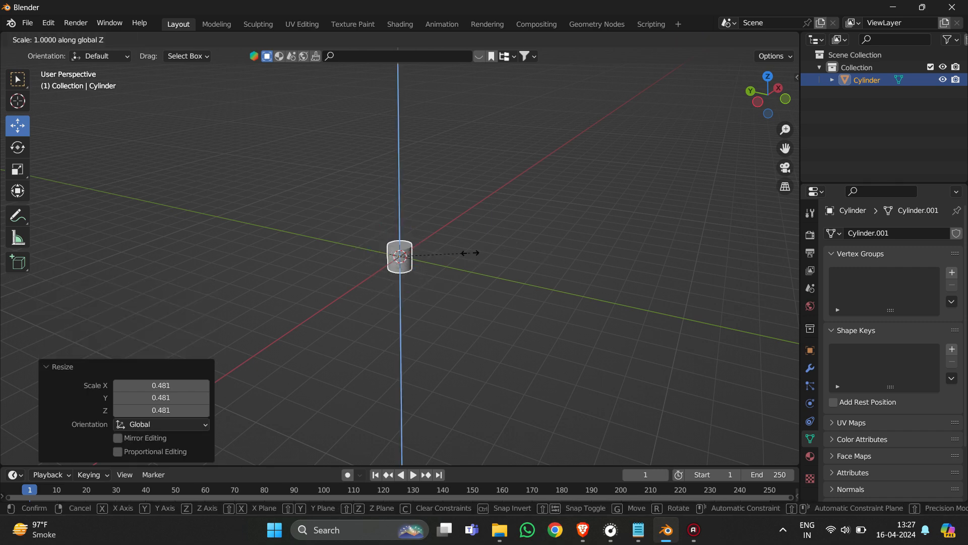
{"action": "left_click", "coordinate": [197, 116]}
Step: Raise the cylinder about 2.15 m along the Z axis
{"action": "left_click_drag", "start_coordinate": [755, 92], "coordinate": [772, 93]}
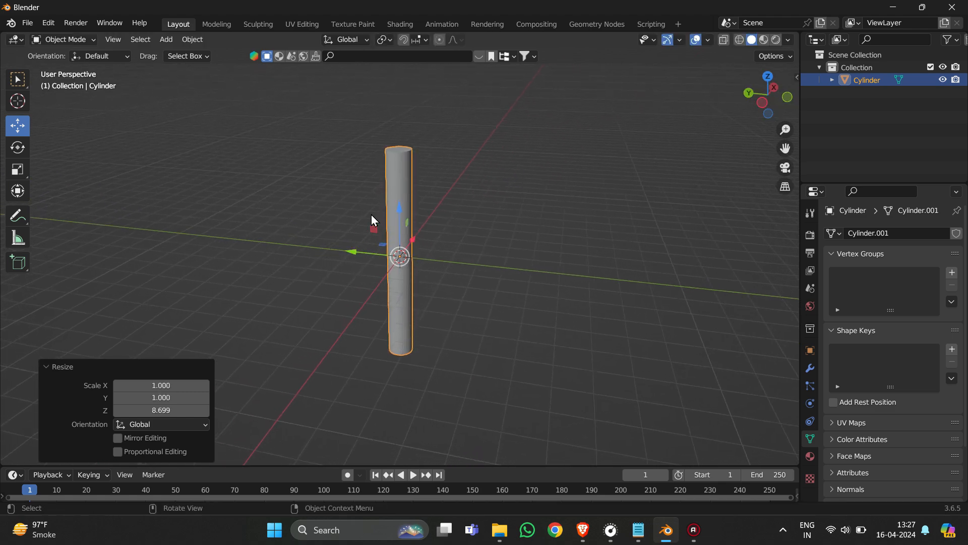
{"action": "left_click_drag", "start_coordinate": [401, 213], "coordinate": [402, 158]}
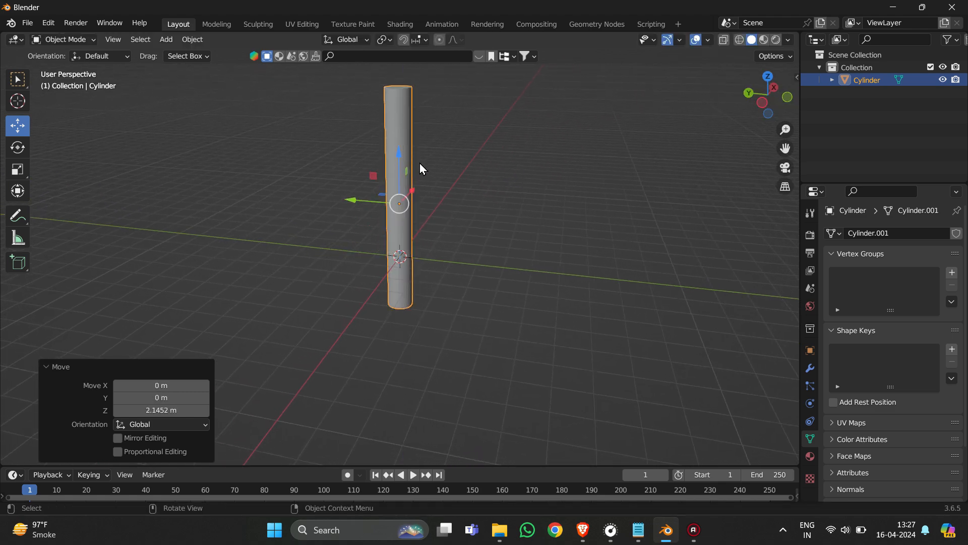
{"action": "middle_click_drag", "start_coordinate": [420, 162], "coordinate": [445, 150]}
{"action": "scroll", "coordinate": [445, 150], "scroll_direction": "up", "scroll_amount": 1}
{"action": "scroll", "coordinate": [446, 154], "scroll_direction": "down", "scroll_amount": 3}
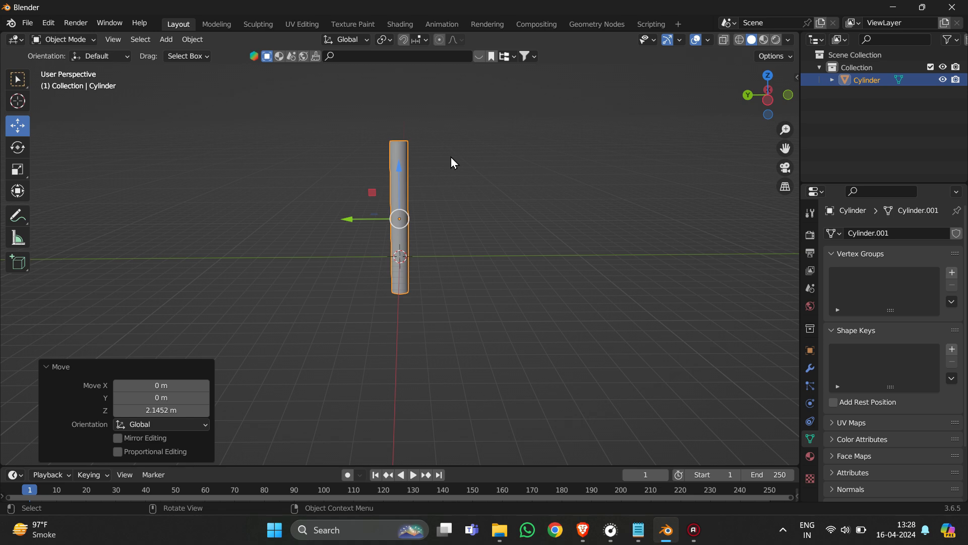
Step: Add a single-bone armature at the world origin
{"action": "key", "text": "shift+a"}
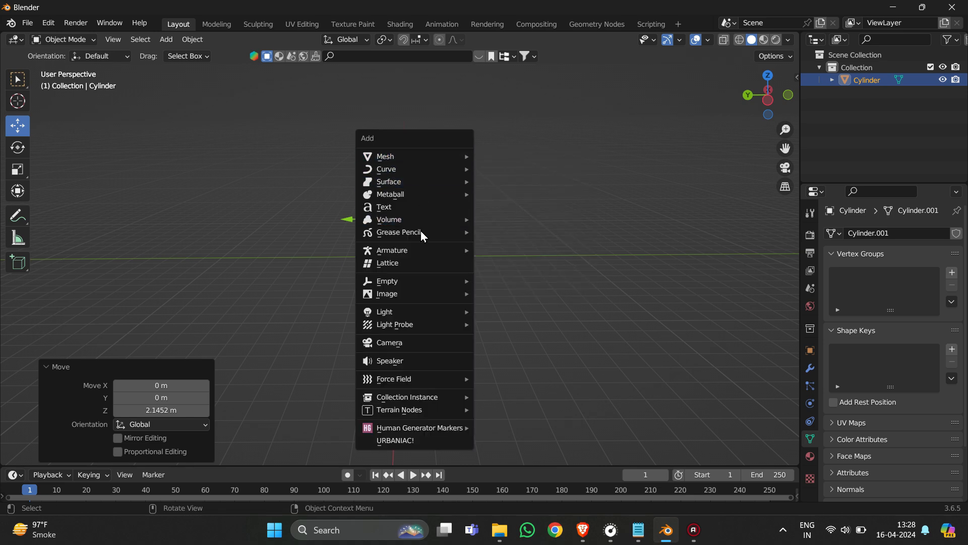
{"action": "mouse_move", "coordinate": [395, 250]}
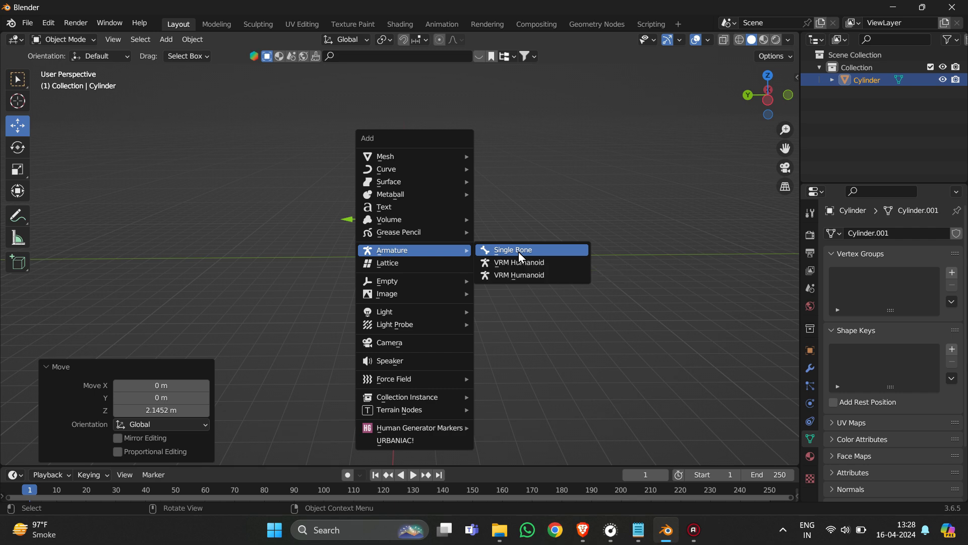
{"action": "left_click", "coordinate": [519, 251]}
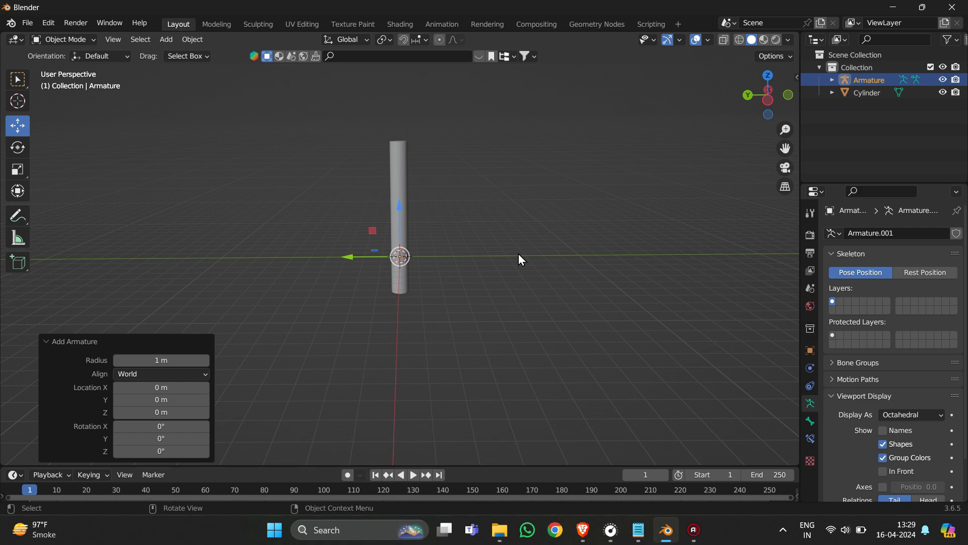
Step: Enable In Front in the armature's viewport display settings so the bone shows through the cylinder
{"action": "scroll", "coordinate": [434, 237], "scroll_direction": "up", "scroll_amount": 2}
{"action": "scroll", "coordinate": [425, 277], "scroll_direction": "down", "scroll_amount": 2}
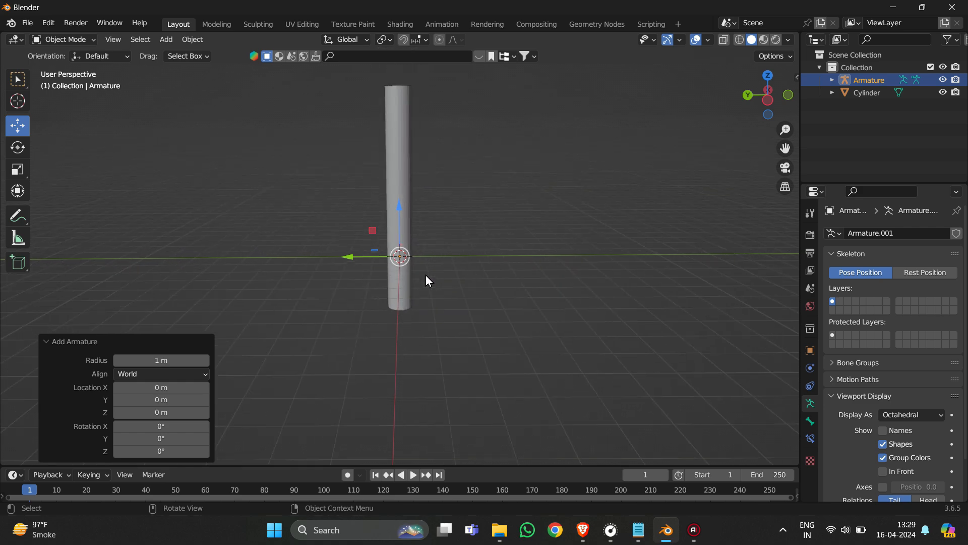
{"action": "scroll", "coordinate": [436, 282], "scroll_direction": "up", "scroll_amount": 4}
{"action": "scroll", "coordinate": [436, 277], "scroll_direction": "up", "scroll_amount": 2}
{"action": "scroll", "coordinate": [437, 277], "scroll_direction": "down", "scroll_amount": 6}
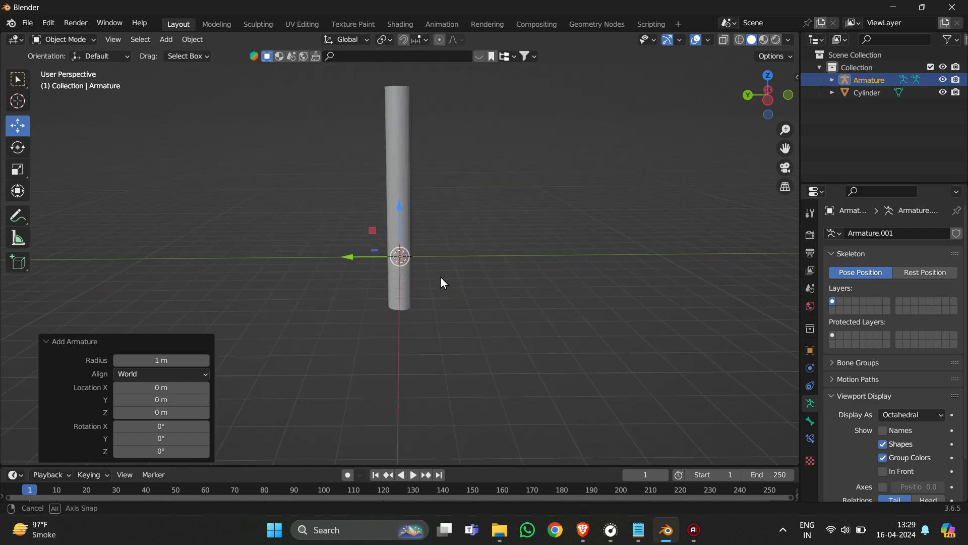
{"action": "middle_click_drag", "start_coordinate": [441, 276], "coordinate": [495, 282]}
{"action": "scroll", "coordinate": [484, 288], "scroll_direction": "up", "scroll_amount": 2}
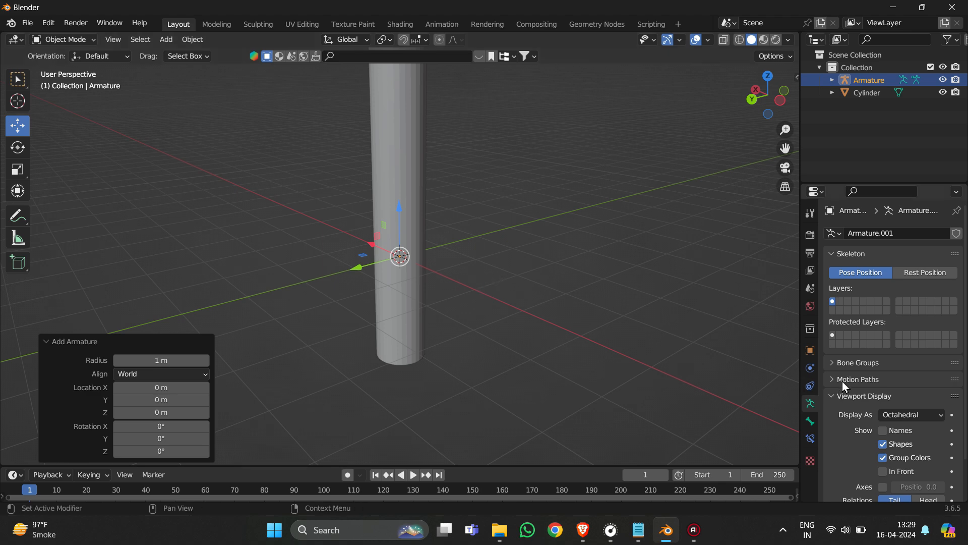
{"action": "left_click", "coordinate": [811, 350]}
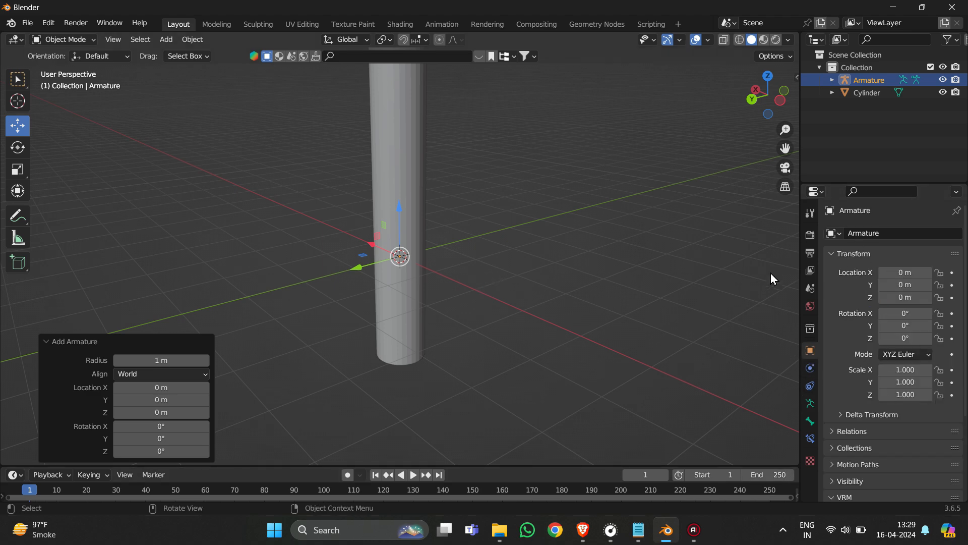
{"action": "scroll", "coordinate": [531, 265], "scroll_direction": "down", "scroll_amount": 2}
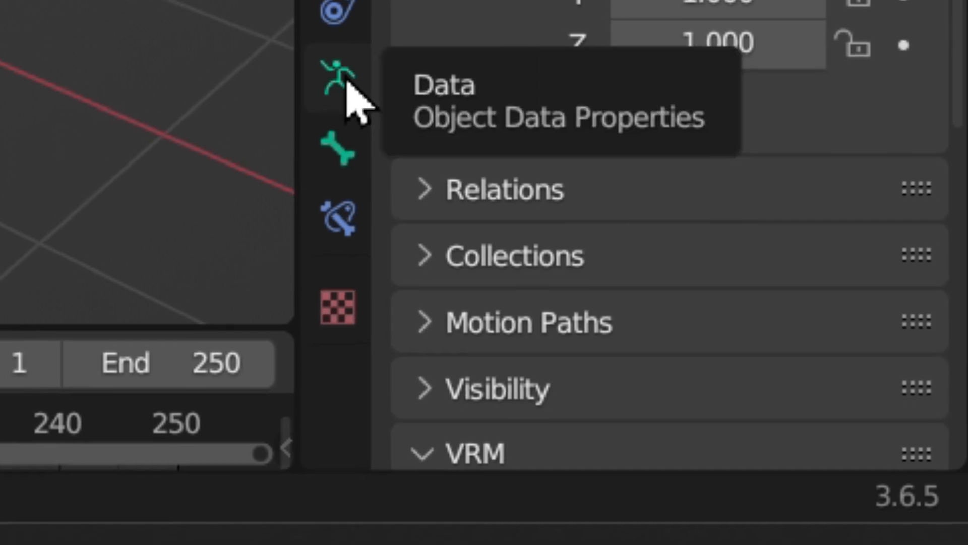
{"action": "left_click", "coordinate": [347, 83]}
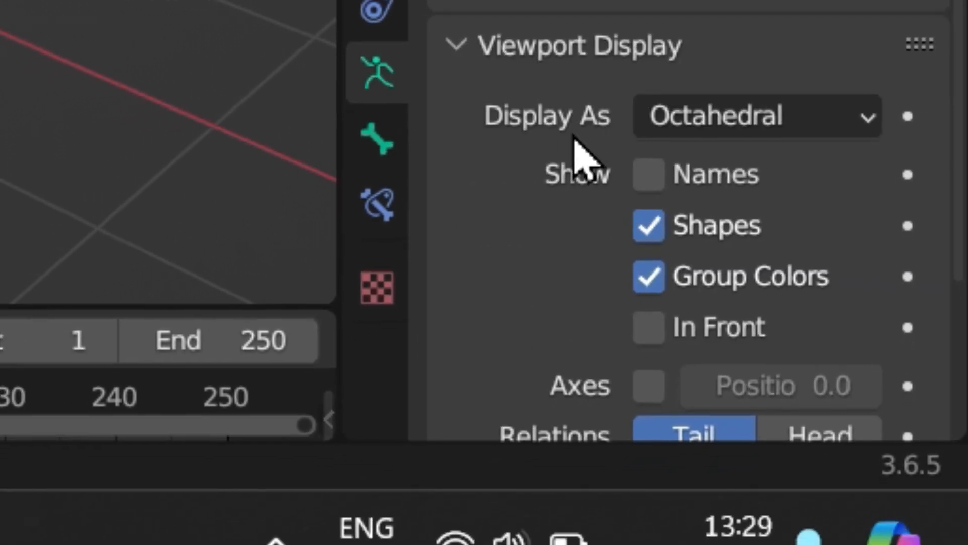
{"action": "left_click", "coordinate": [591, 88]}
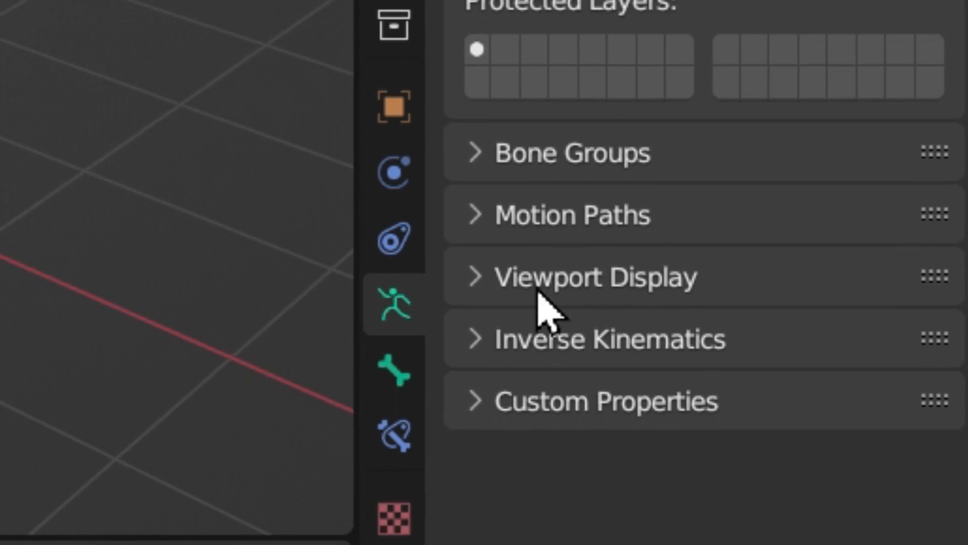
{"action": "left_click", "coordinate": [492, 283]}
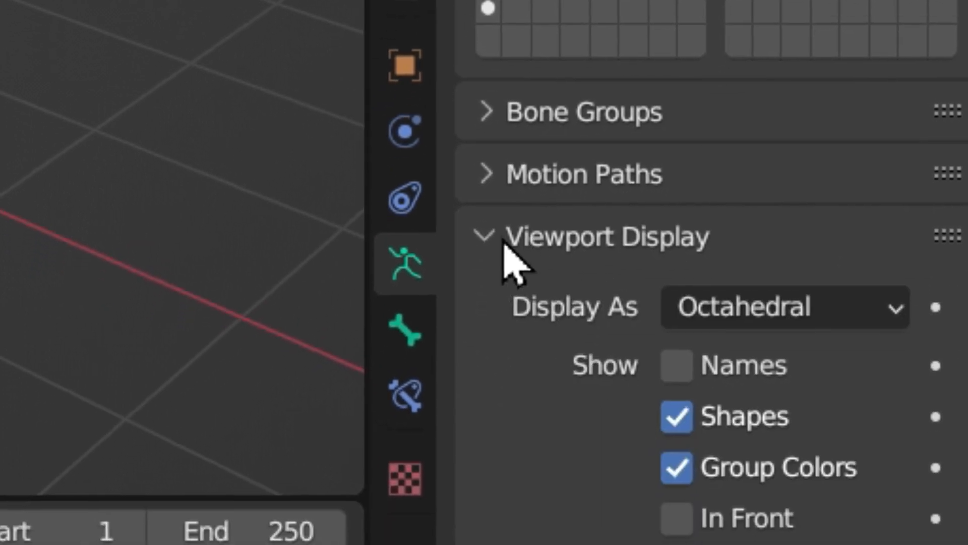
{"action": "scroll", "coordinate": [688, 280], "scroll_direction": "down", "scroll_amount": 5}
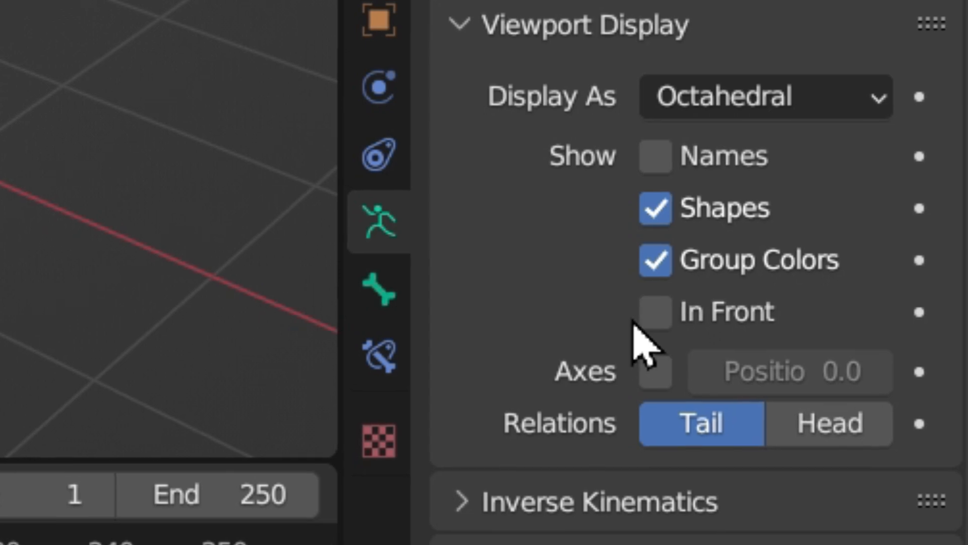
{"action": "left_click", "coordinate": [662, 323]}
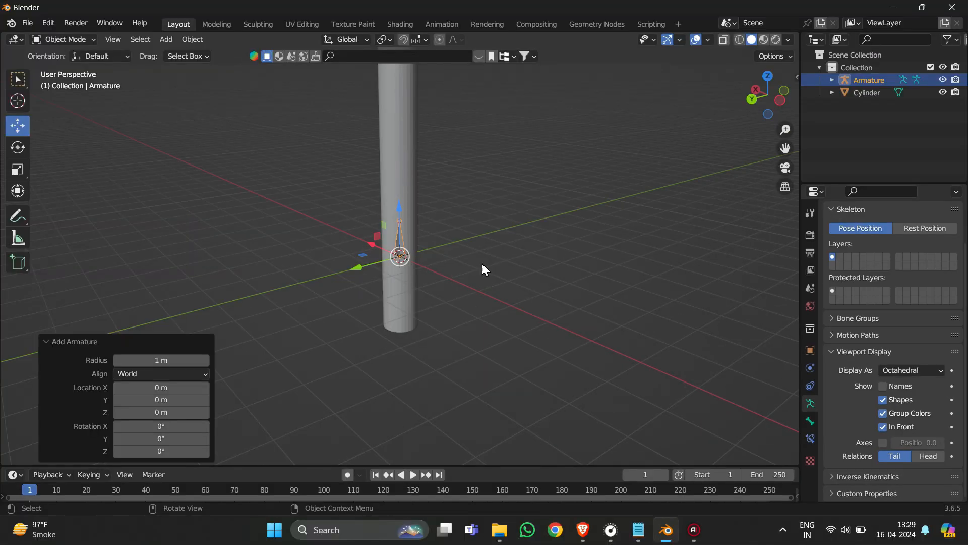
Step: Move the armature down about 2.21 m along Z to the base of the cylinder
{"action": "middle_click_drag", "start_coordinate": [471, 237], "coordinate": [431, 244]}
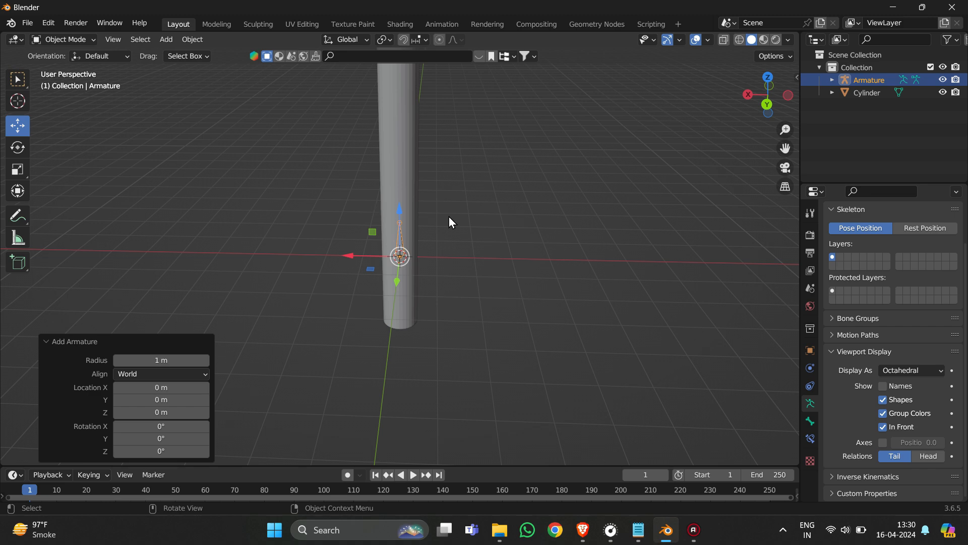
{"action": "middle_click_drag", "start_coordinate": [449, 218], "coordinate": [387, 228]}
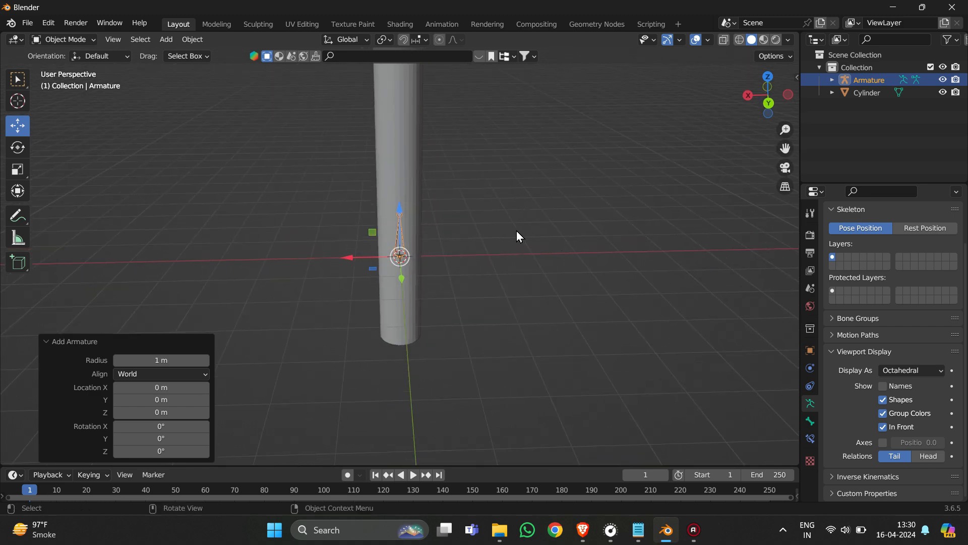
{"action": "middle_click_drag", "start_coordinate": [558, 234], "coordinate": [447, 234]}
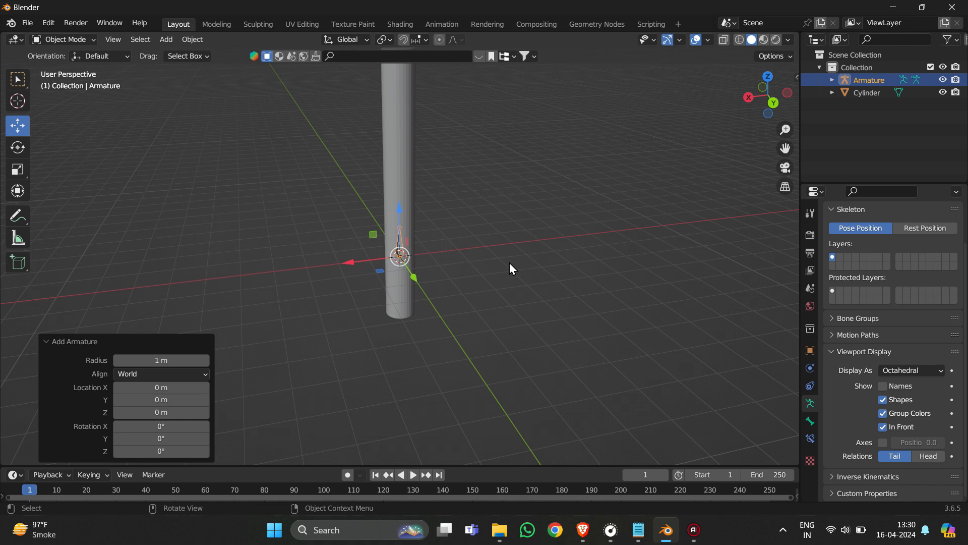
{"action": "scroll", "coordinate": [454, 223], "scroll_direction": "down", "scroll_amount": 3}
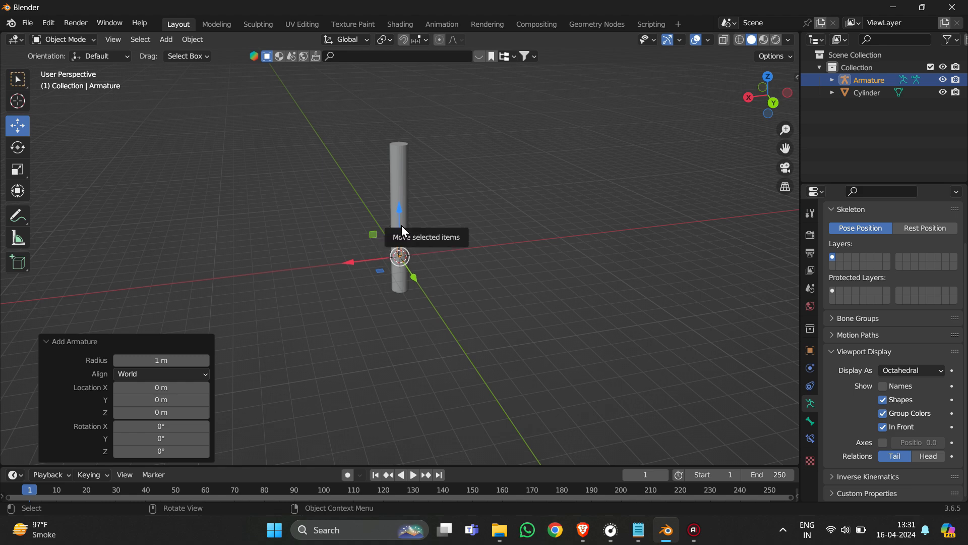
{"action": "scroll", "coordinate": [393, 198], "scroll_direction": "up", "scroll_amount": 2}
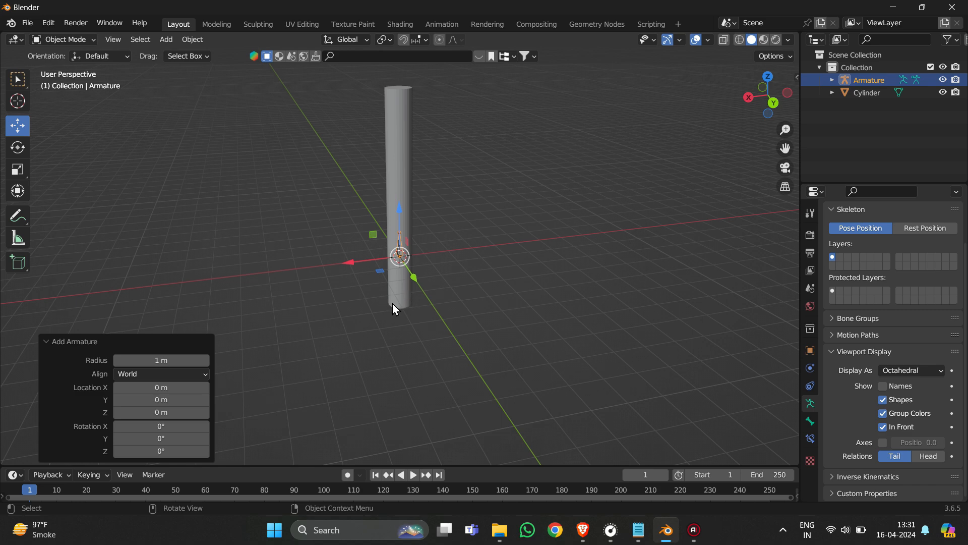
{"action": "middle_click_drag", "start_coordinate": [392, 303], "coordinate": [421, 292]}
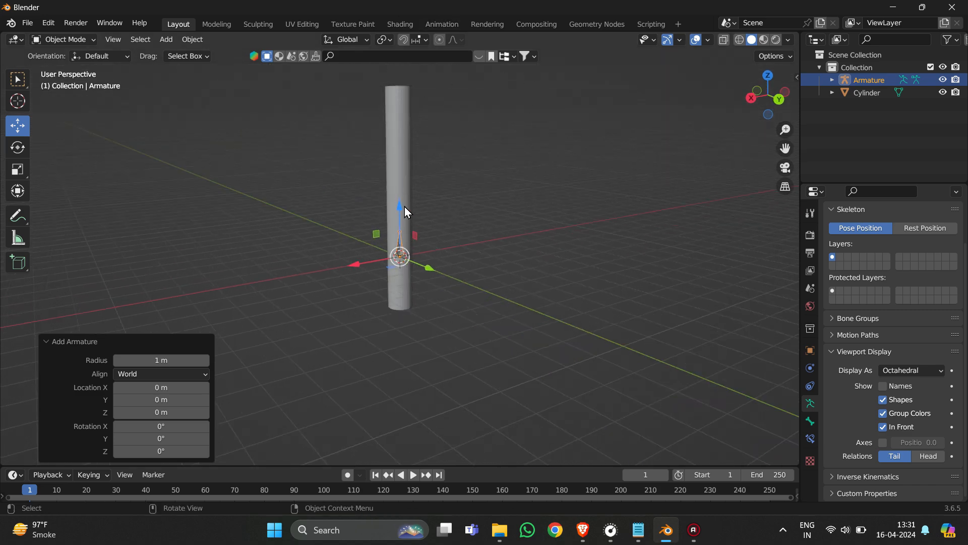
{"action": "left_click_drag", "start_coordinate": [400, 207], "coordinate": [437, 265]}
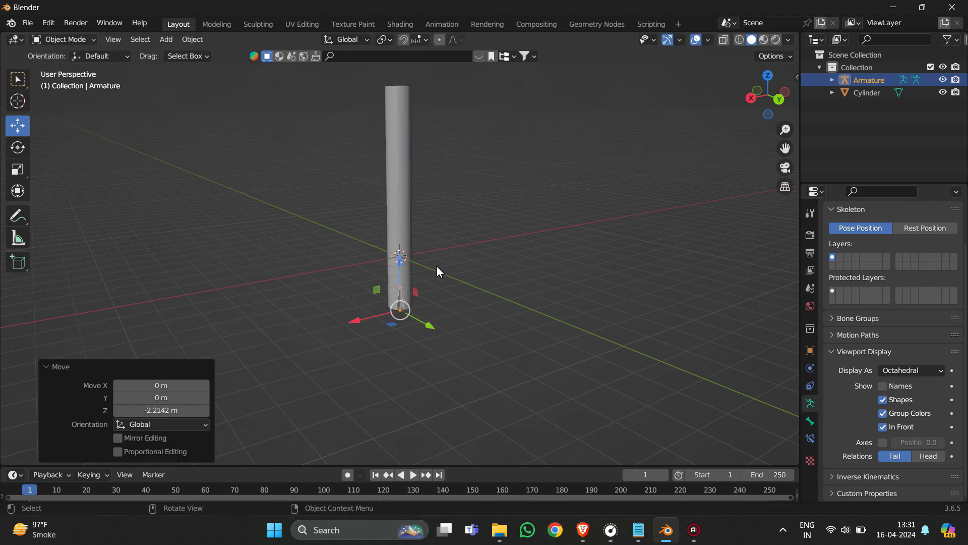
Step: Scale the armature up uniformly so the bone fills more of the cylinder's lower part
{"action": "scroll", "coordinate": [453, 297], "scroll_direction": "up", "scroll_amount": 2}
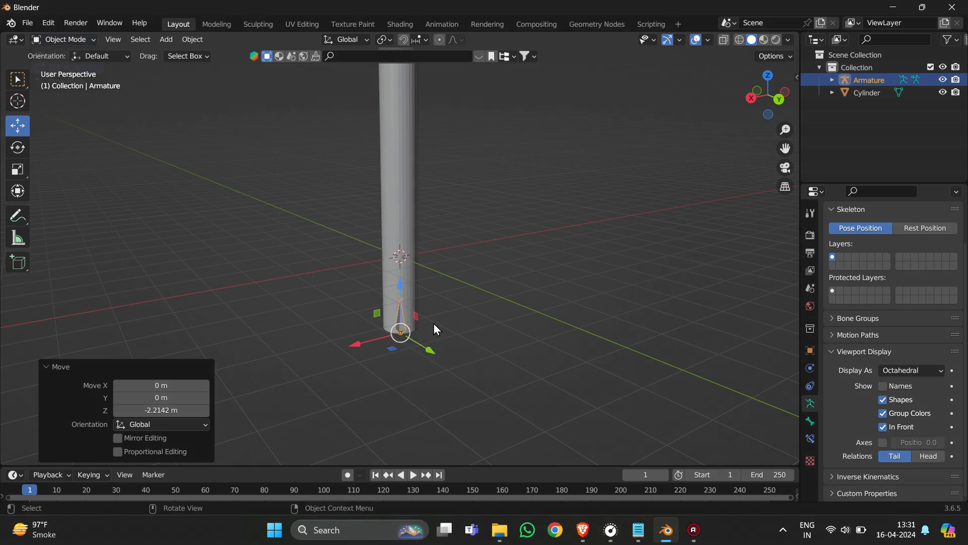
{"action": "key", "text": "s"}
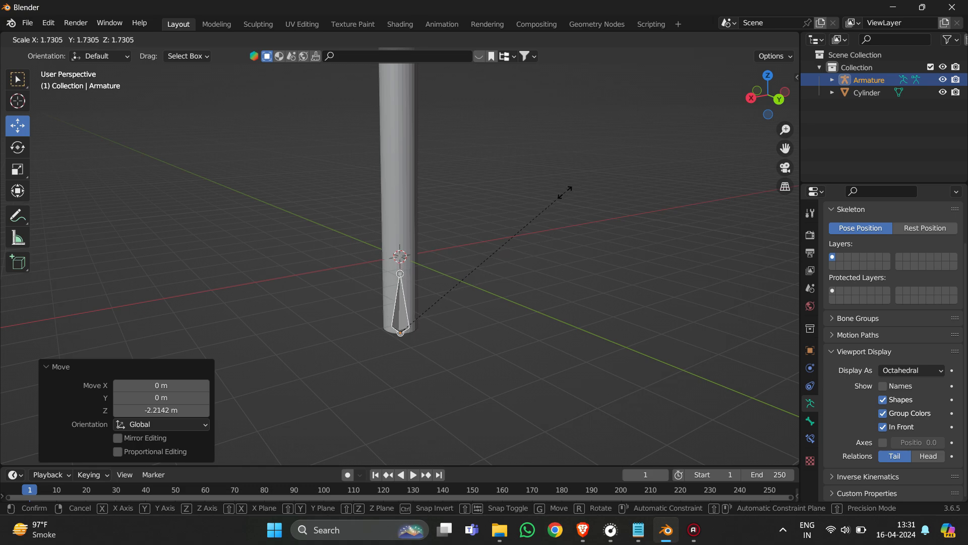
{"action": "left_click", "coordinate": [529, 197]}
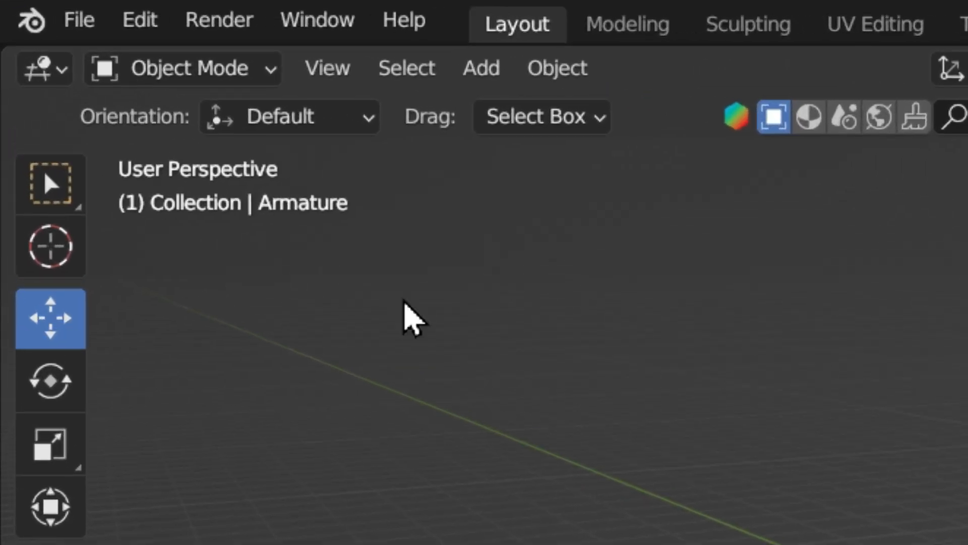
Step: Switch the armature to Edit Mode and undo the last change to the bone
{"action": "left_click", "coordinate": [58, 39]}
{"action": "left_click", "coordinate": [45, 67]}
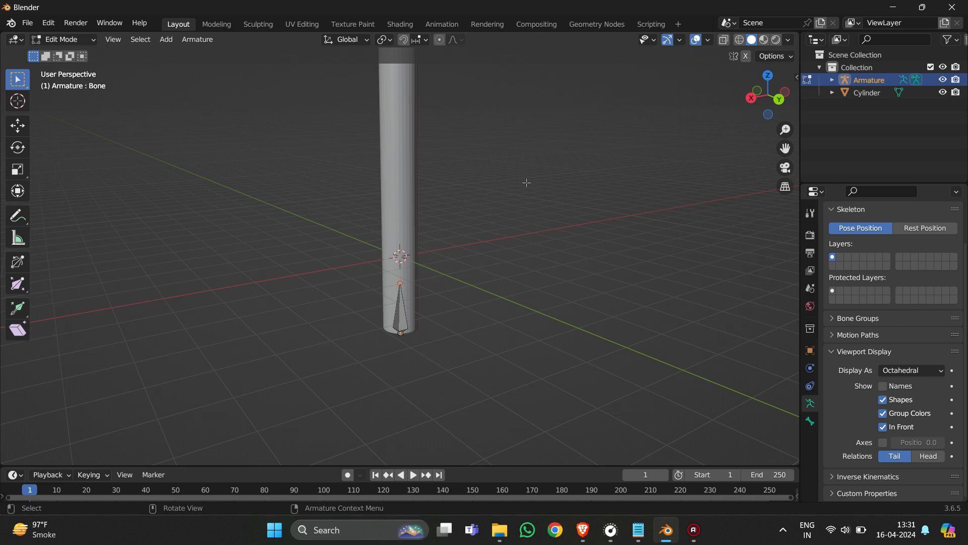
{"action": "key", "text": "ctrl+z"}
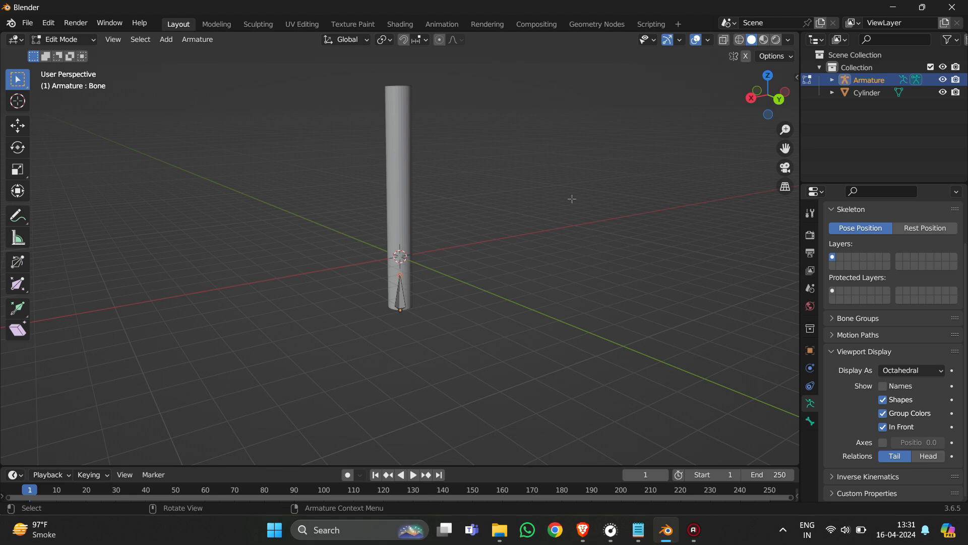
Step: Extrude a second bone about 1.51 m straight up along Z from the tip of the base bone
{"action": "scroll", "coordinate": [534, 232], "scroll_direction": "up", "scroll_amount": 5}
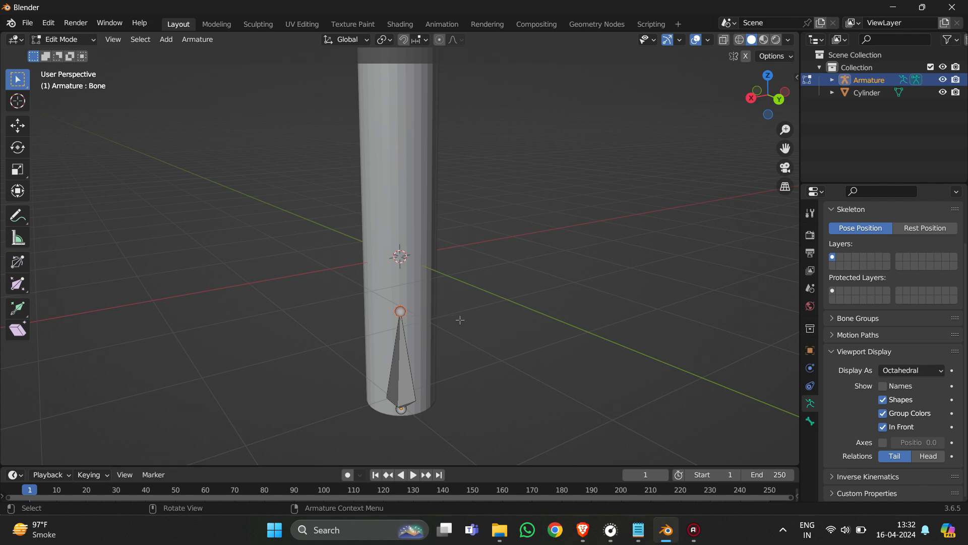
{"action": "scroll", "coordinate": [459, 319], "scroll_direction": "down", "scroll_amount": 3}
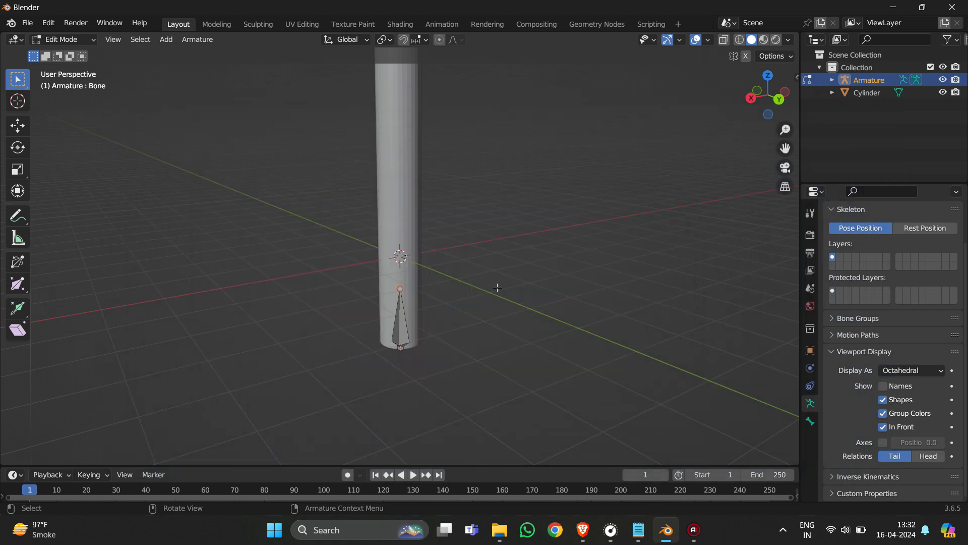
{"action": "key", "text": "e"}
{"action": "key", "text": "z"}
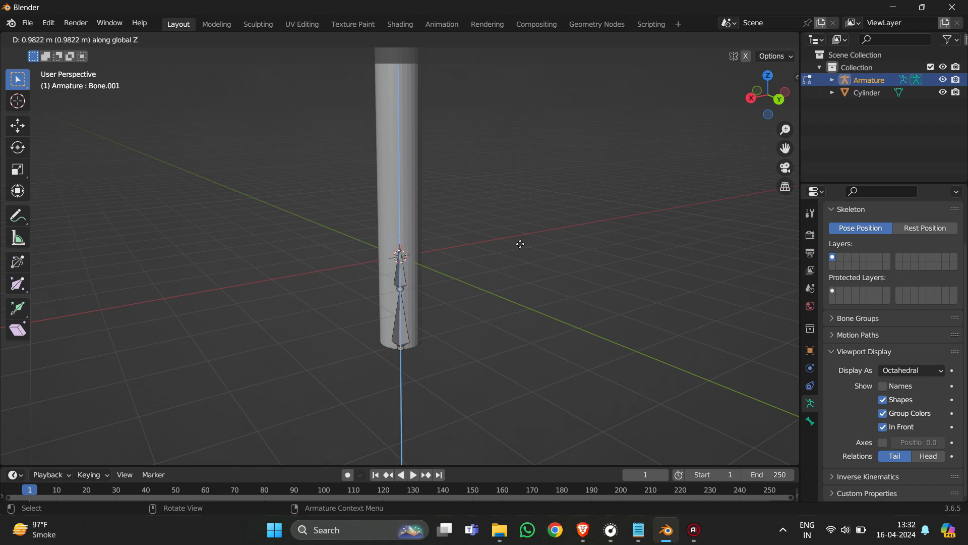
{"action": "left_click", "coordinate": [507, 222]}
Step: Extrude a third bone about 1.78 m up along Z from the second bone's tip
{"action": "scroll", "coordinate": [478, 207], "scroll_direction": "down", "scroll_amount": 3}
{"action": "scroll", "coordinate": [478, 205], "scroll_direction": "up", "scroll_amount": 1}
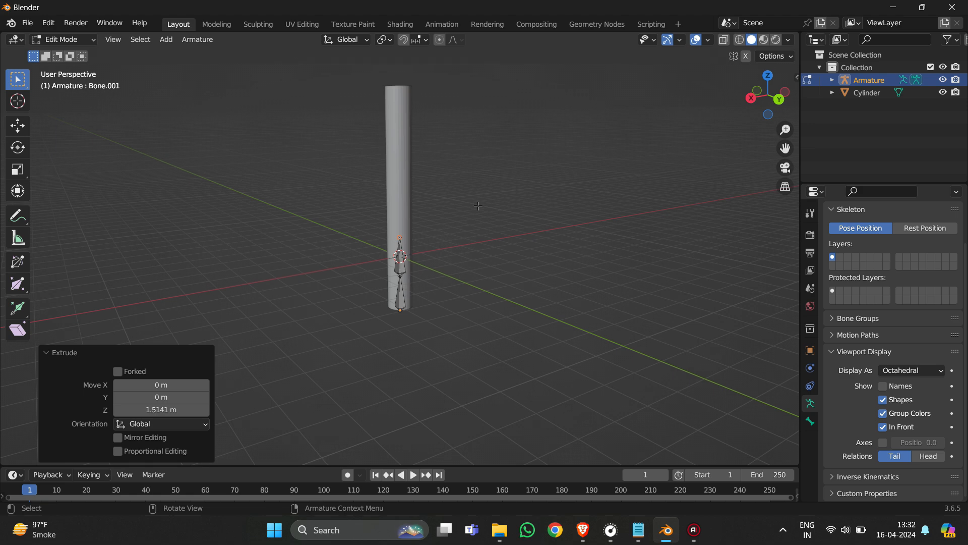
{"action": "key", "text": "e"}
{"action": "key", "text": "z"}
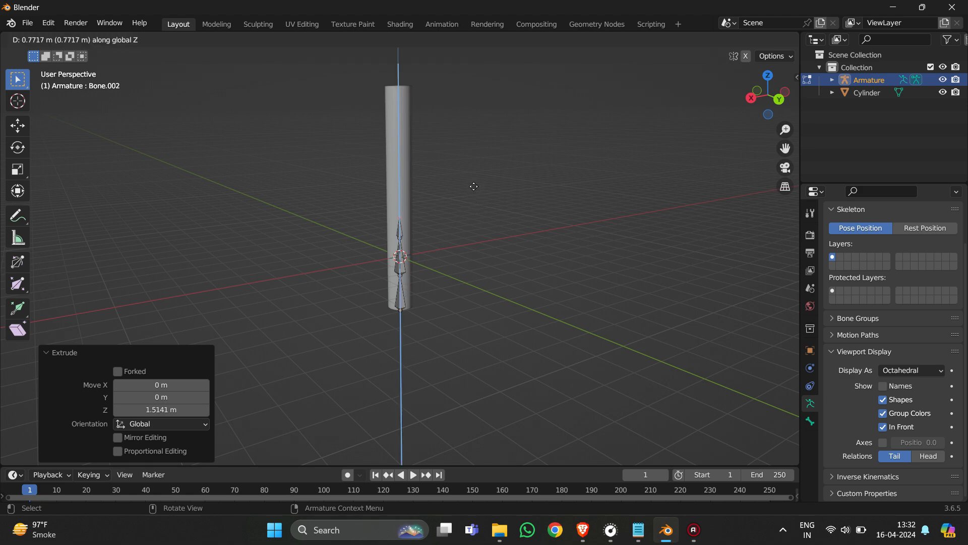
{"action": "left_click", "coordinate": [476, 159]}
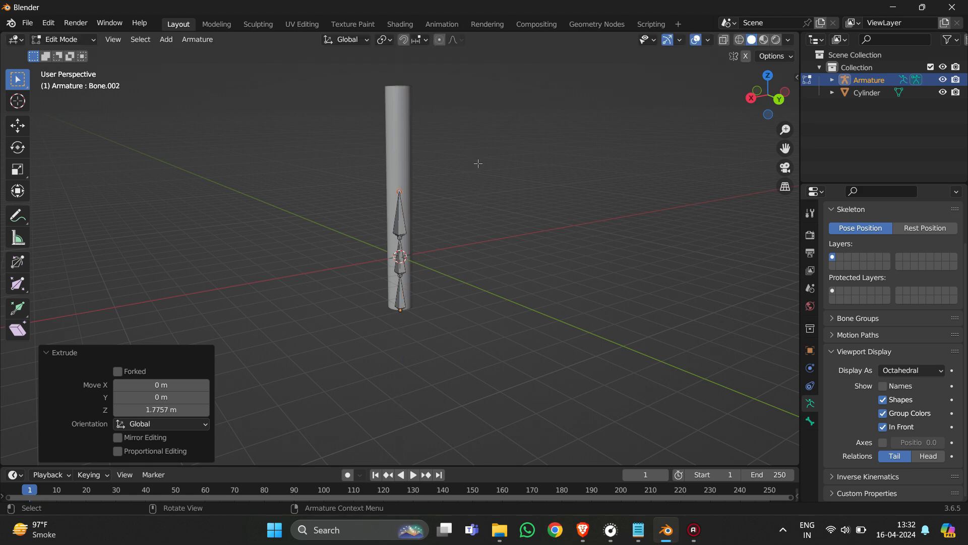
Step: Extrude two more bones up along Z, about 1.61 m and 1.85 m long, to reach near the cylinder's top
{"action": "key", "text": "e"}
{"action": "key", "text": "z"}
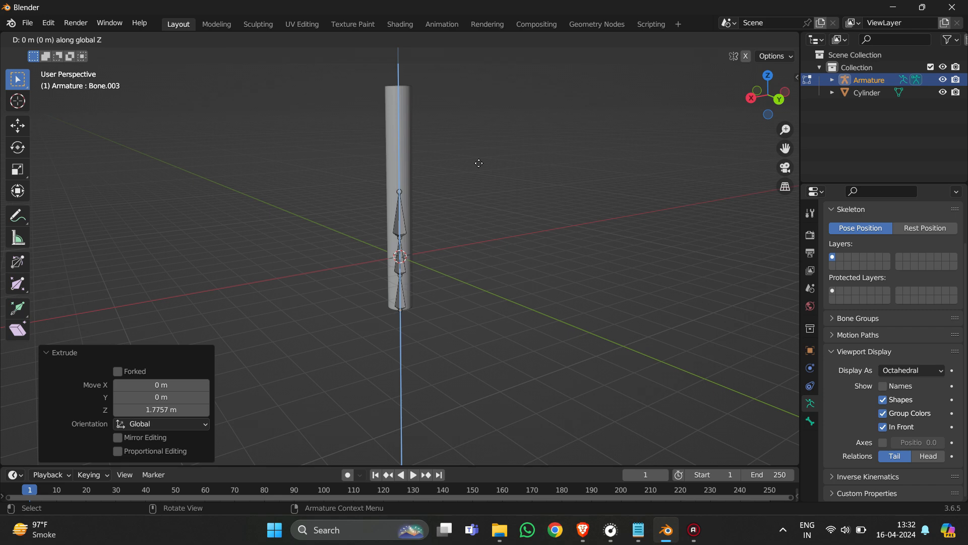
{"action": "left_click", "coordinate": [468, 120]}
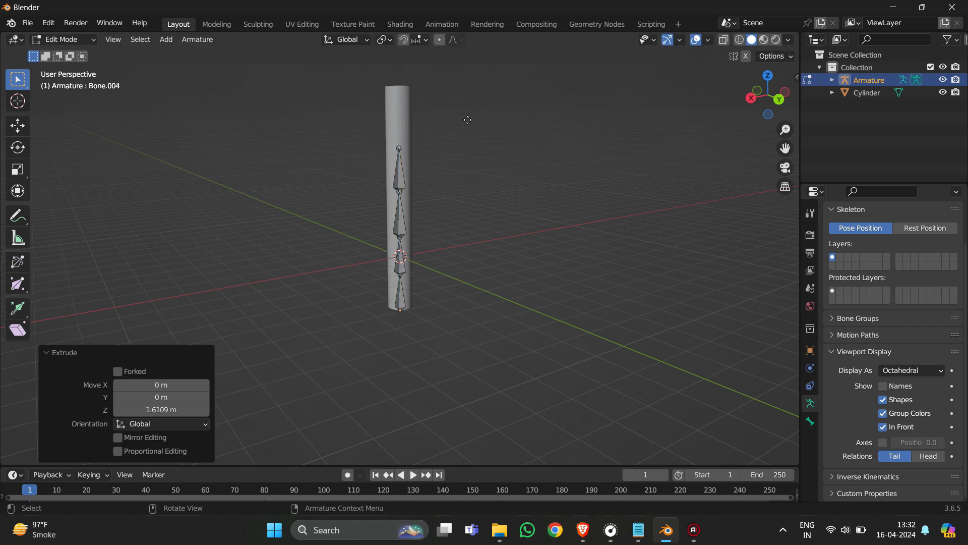
{"action": "key", "text": "e"}
{"action": "key", "text": "z"}
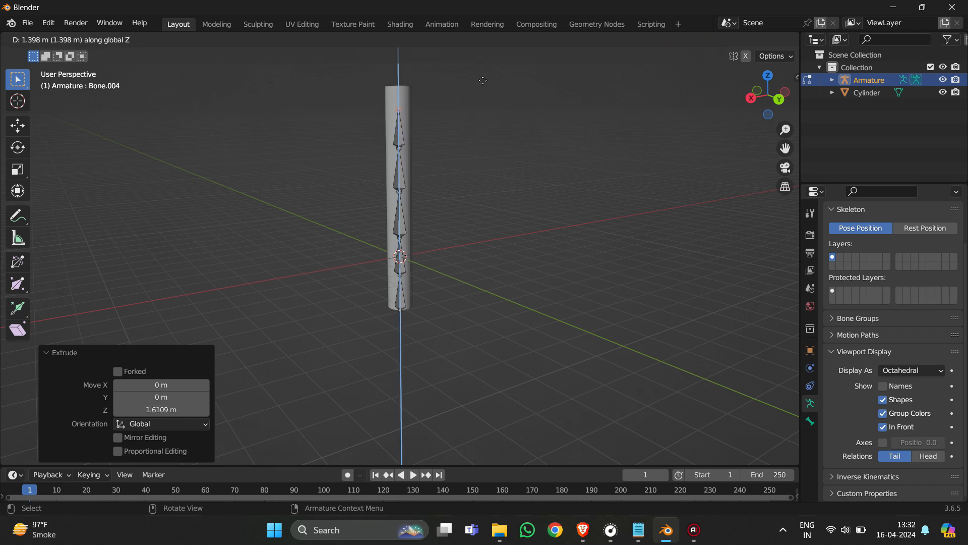
{"action": "left_click", "coordinate": [482, 69]}
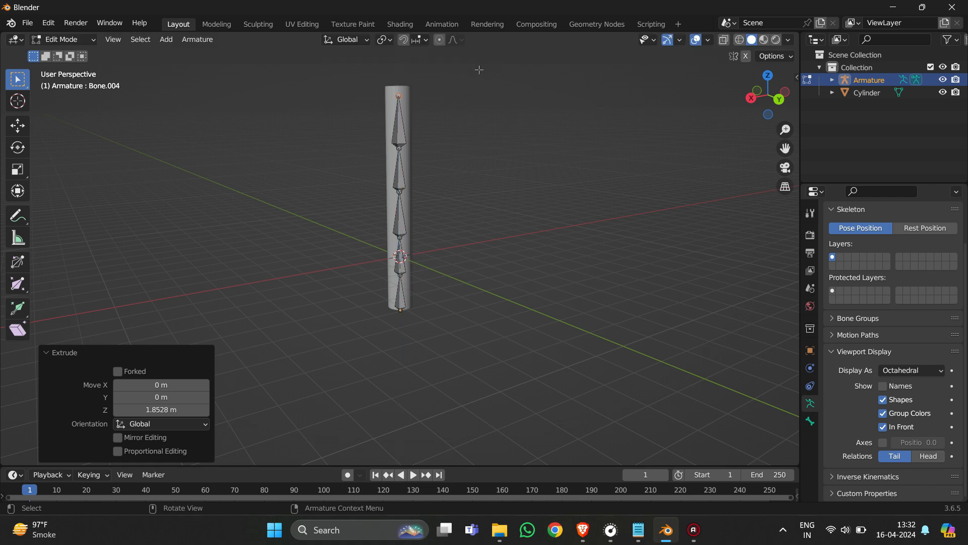
Step: Check the bone chain inside the cylinder from several angles and return the armature to Object Mode
{"action": "middle_click_drag", "start_coordinate": [479, 69], "coordinate": [463, 175]}
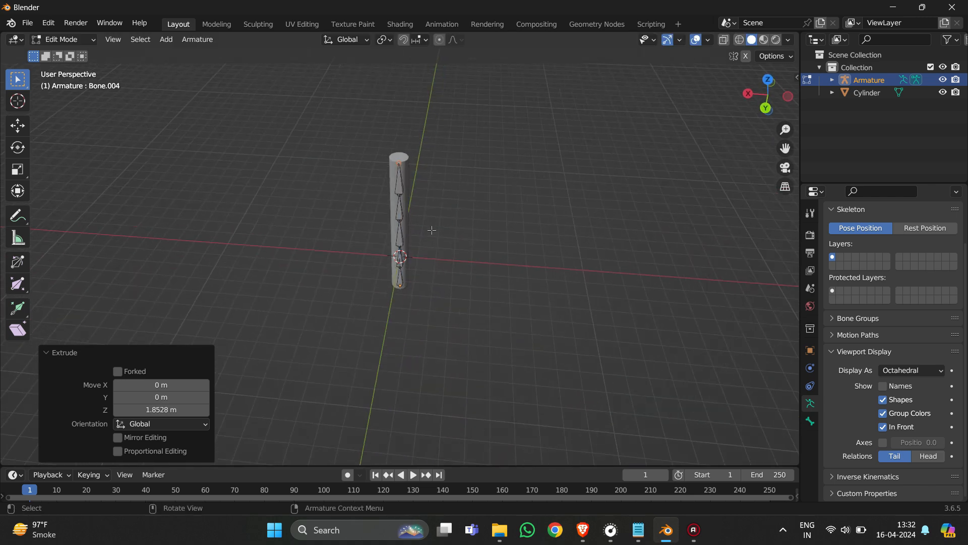
{"action": "middle_click_drag", "start_coordinate": [432, 230], "coordinate": [474, 166]}
{"action": "scroll", "coordinate": [480, 222], "scroll_direction": "up", "scroll_amount": 3}
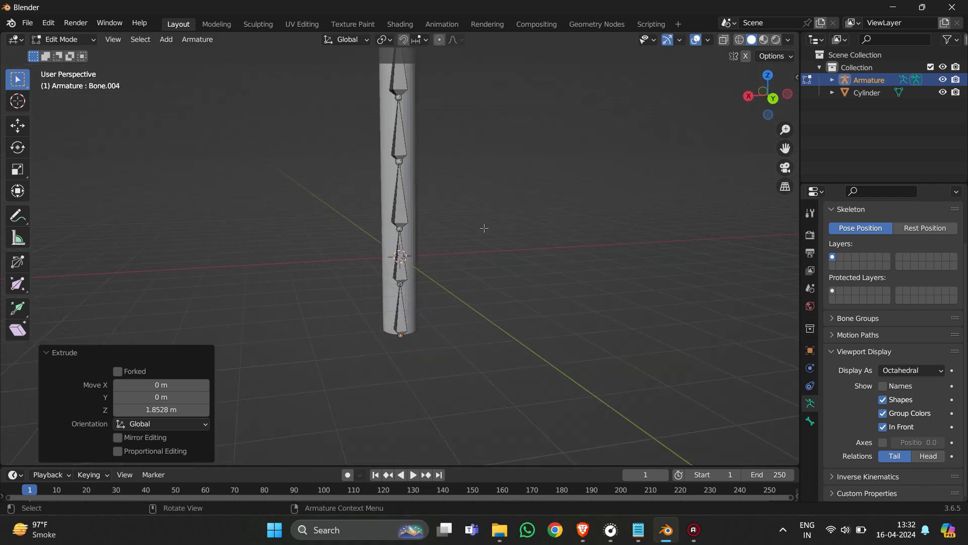
{"action": "middle_click_drag", "start_coordinate": [465, 152], "coordinate": [505, 229]}
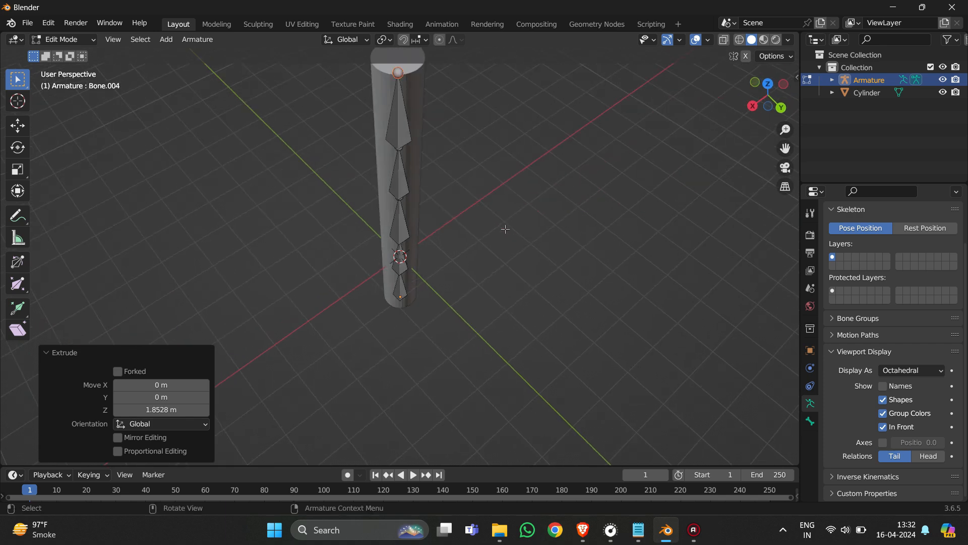
{"action": "scroll", "coordinate": [504, 237], "scroll_direction": "down", "scroll_amount": 3}
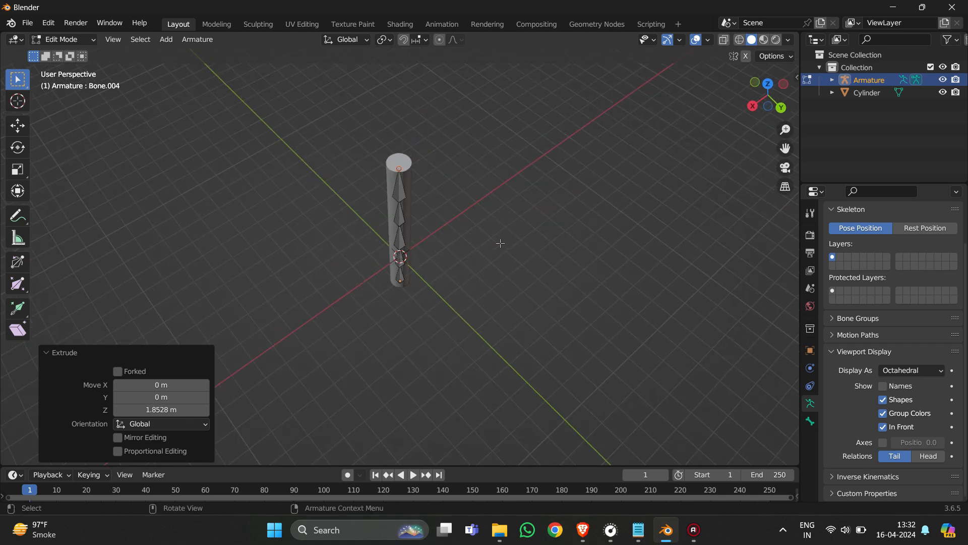
{"action": "middle_click_drag", "start_coordinate": [420, 238], "coordinate": [310, 181]}
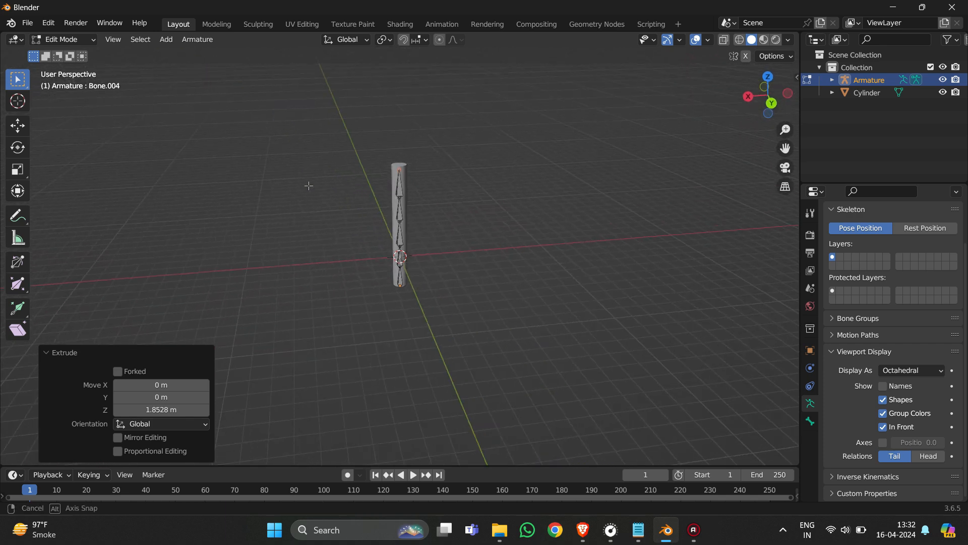
{"action": "left_click", "coordinate": [65, 39]}
{"action": "left_click", "coordinate": [65, 52]}
{"action": "scroll", "coordinate": [402, 246], "scroll_direction": "up", "scroll_amount": 3}
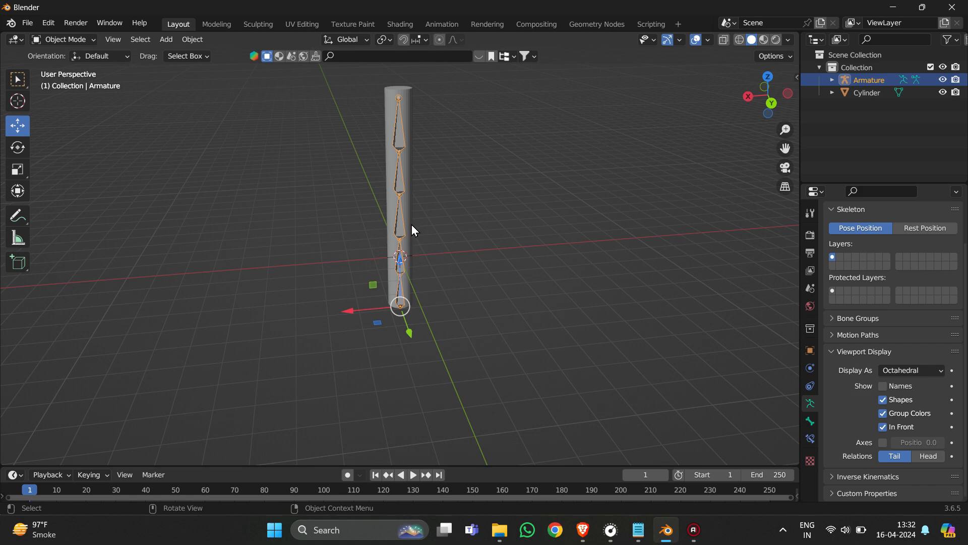
Step: Select the cylinder and switch it to Edit Mode
{"action": "left_click", "coordinate": [411, 225]}
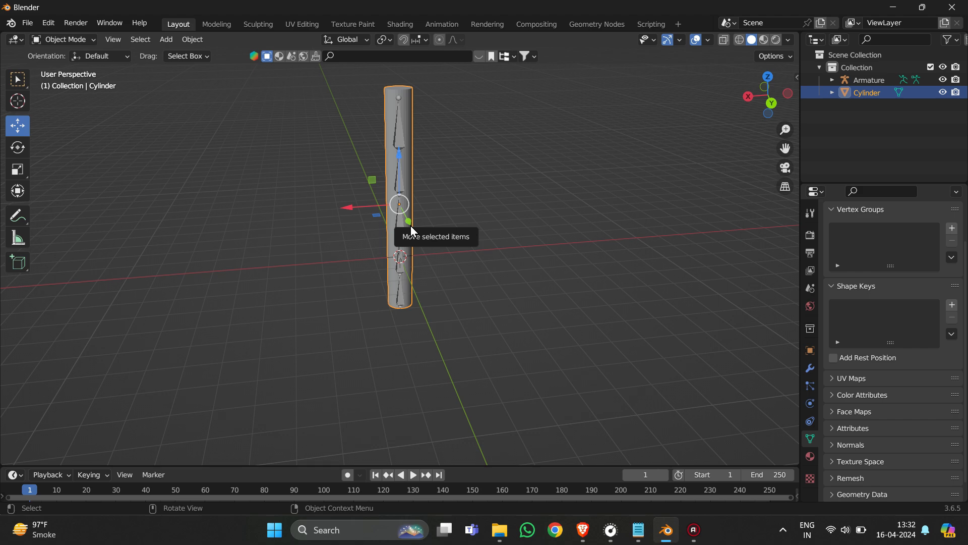
{"action": "left_click", "coordinate": [63, 39]}
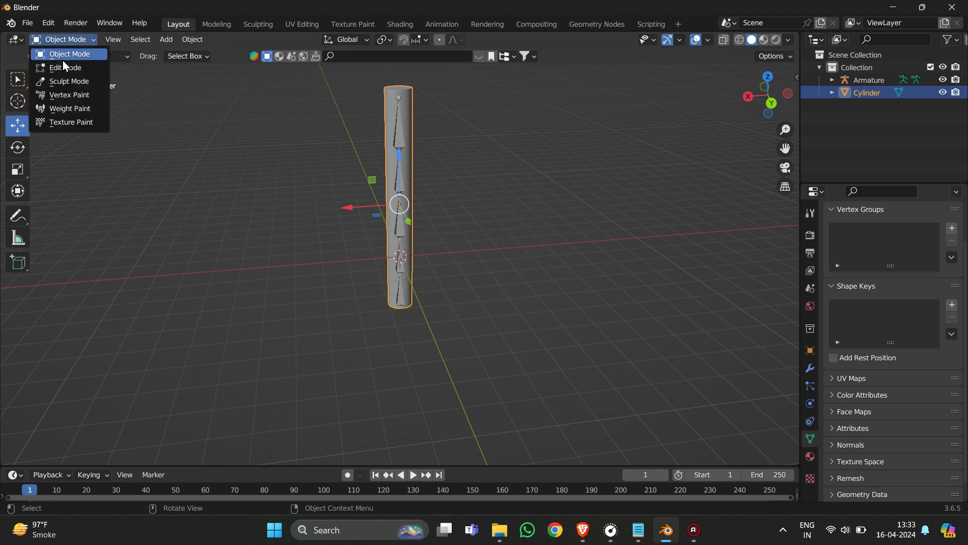
{"action": "left_click", "coordinate": [63, 64]}
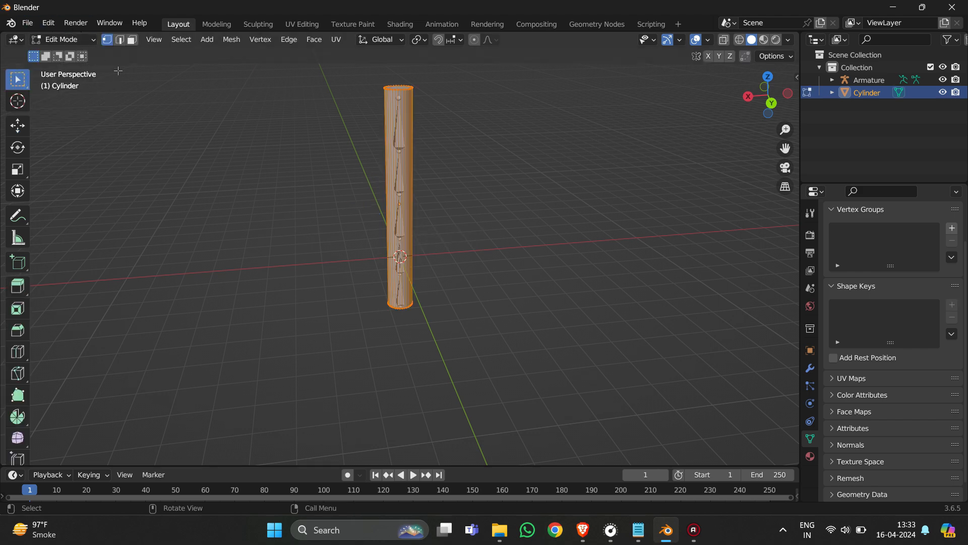
Step: Subdivide the cylinder's entire selected mesh
{"action": "scroll", "coordinate": [489, 178], "scroll_direction": "up", "scroll_amount": 5}
{"action": "scroll", "coordinate": [489, 177], "scroll_direction": "up", "scroll_amount": 4}
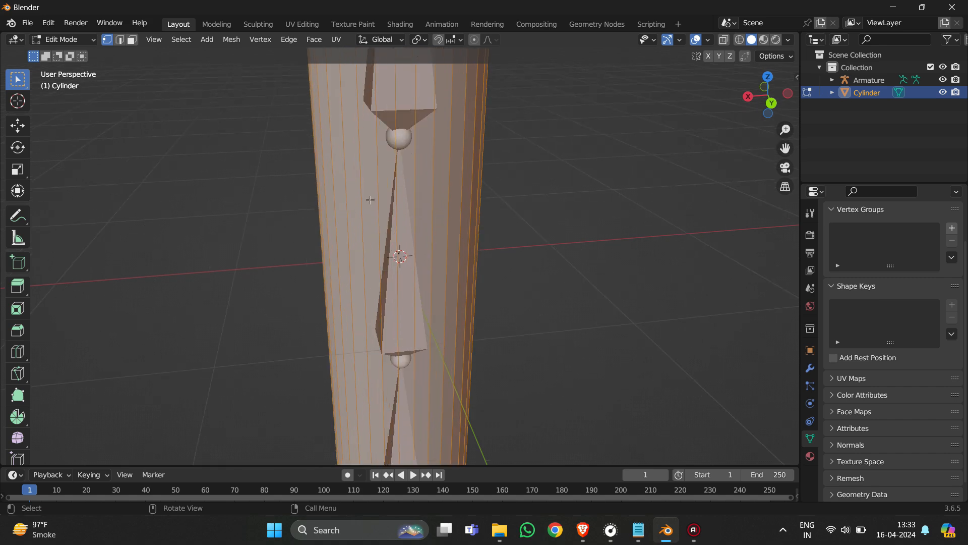
{"action": "scroll", "coordinate": [417, 262], "scroll_direction": "down", "scroll_amount": 3}
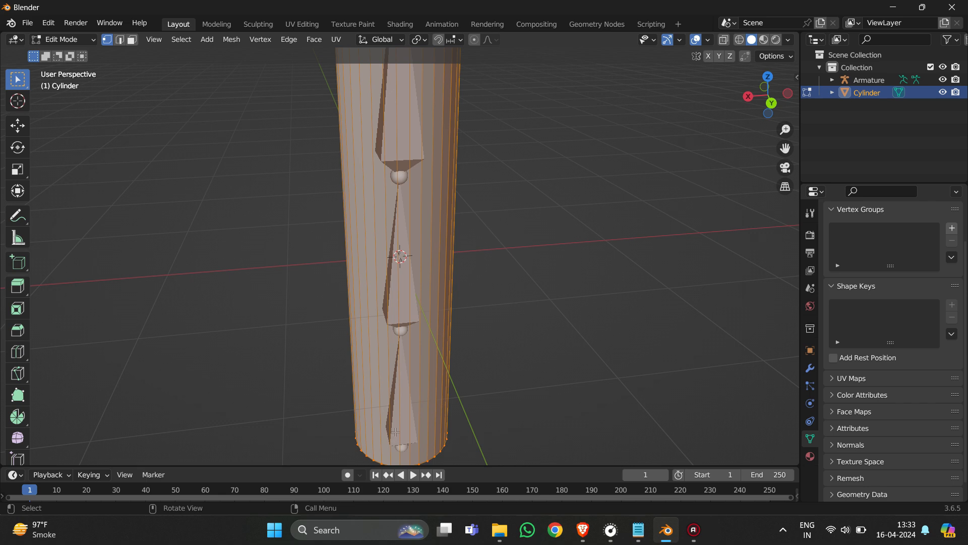
{"action": "scroll", "coordinate": [373, 164], "scroll_direction": "down", "scroll_amount": 5}
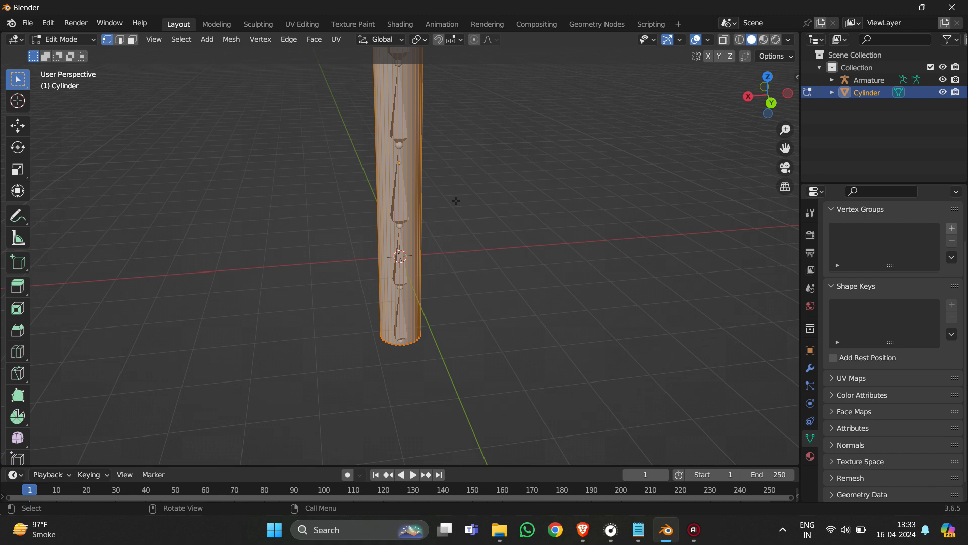
{"action": "scroll", "coordinate": [451, 188], "scroll_direction": "down", "scroll_amount": 3}
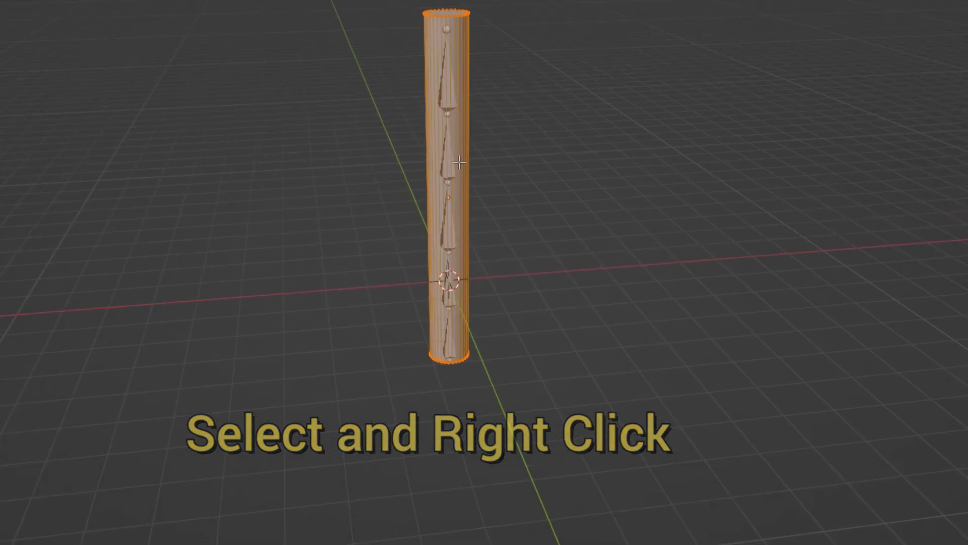
{"action": "right_click", "coordinate": [406, 182]}
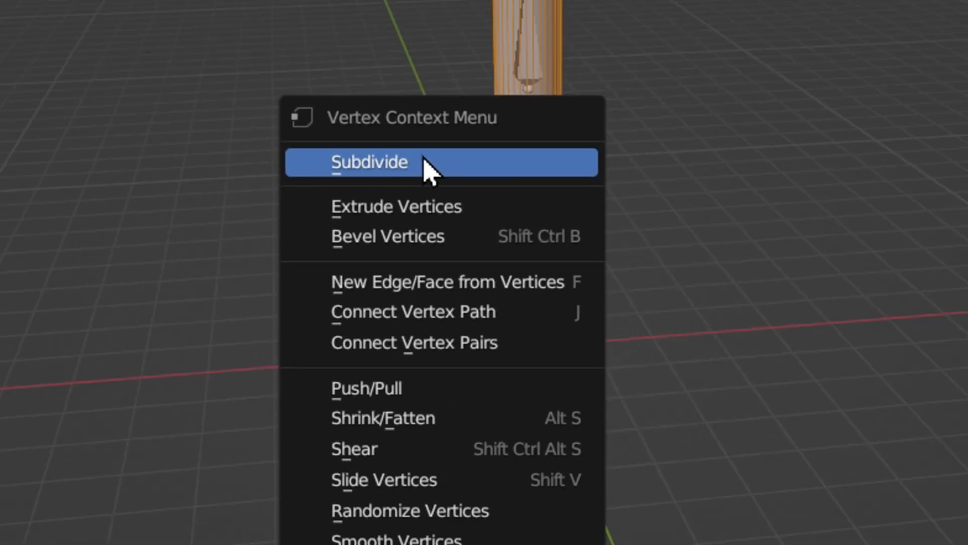
{"action": "left_click", "coordinate": [391, 113]}
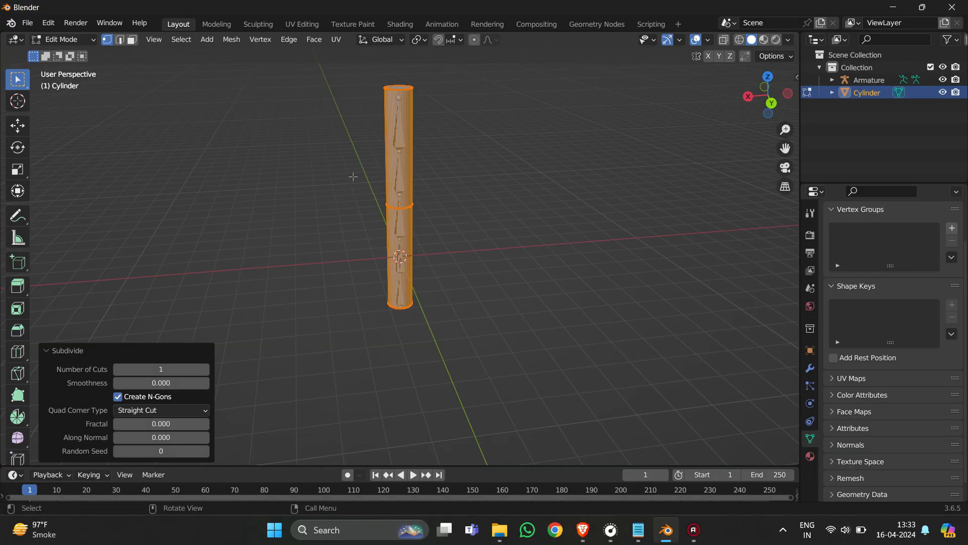
Step: Set the subdivision's number of cuts to 30
{"action": "scroll", "coordinate": [385, 197], "scroll_direction": "down", "scroll_amount": 1}
{"action": "scroll", "coordinate": [395, 216], "scroll_direction": "up", "scroll_amount": 3}
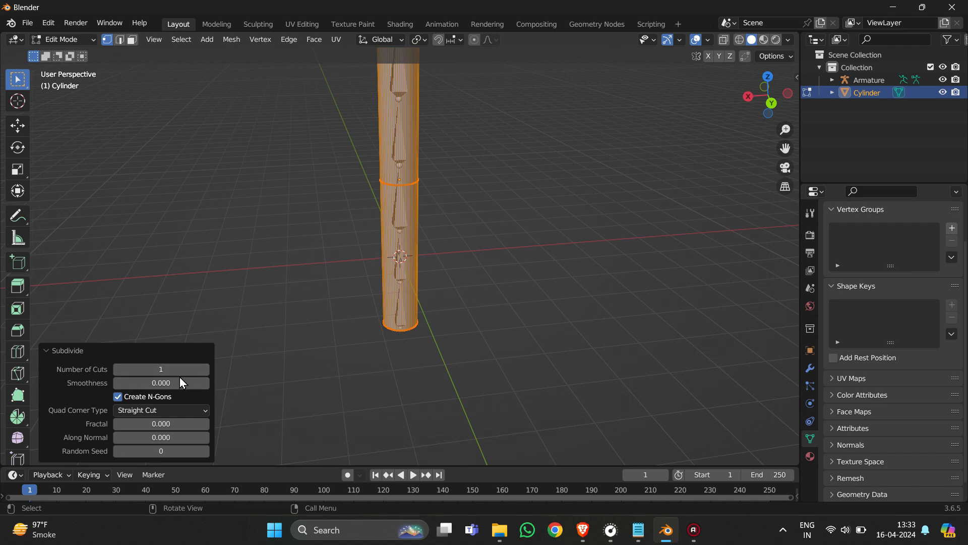
{"action": "left_click", "coordinate": [179, 373]}
{"action": "key", "text": "BackSpace"}
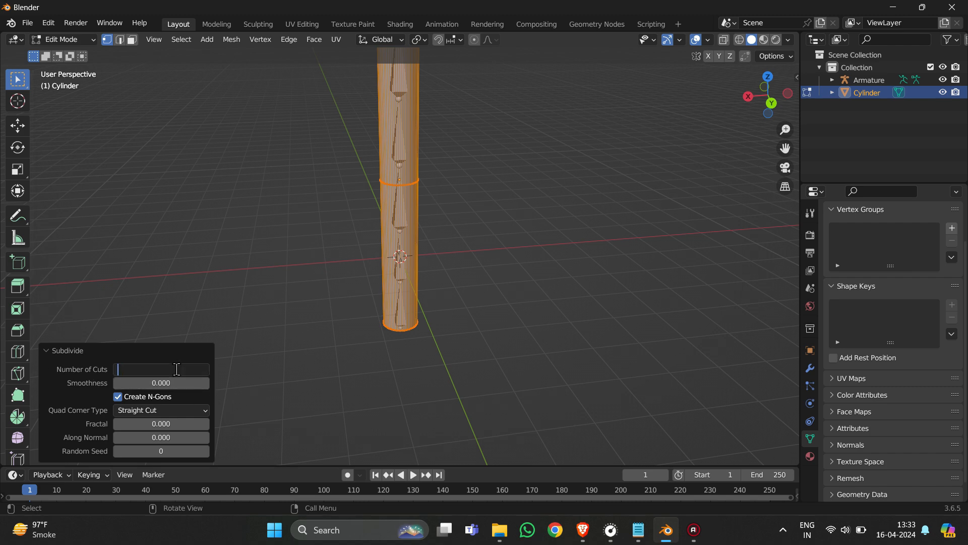
{"action": "type", "text": "2"}
{"action": "key", "text": "BackSpace"}
{"action": "type", "text": "30"}
{"action": "key", "text": "Return"}
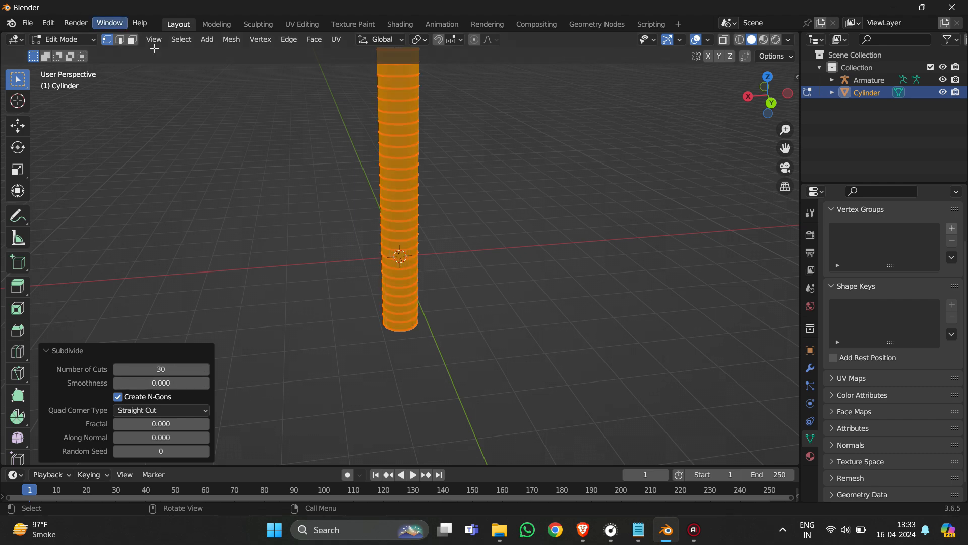
Step: Examine the density of the subdivided geometry along the cylinder's length, up close and from farther away
{"action": "scroll", "coordinate": [418, 183], "scroll_direction": "down", "scroll_amount": 4}
{"action": "key", "text": "F9"}
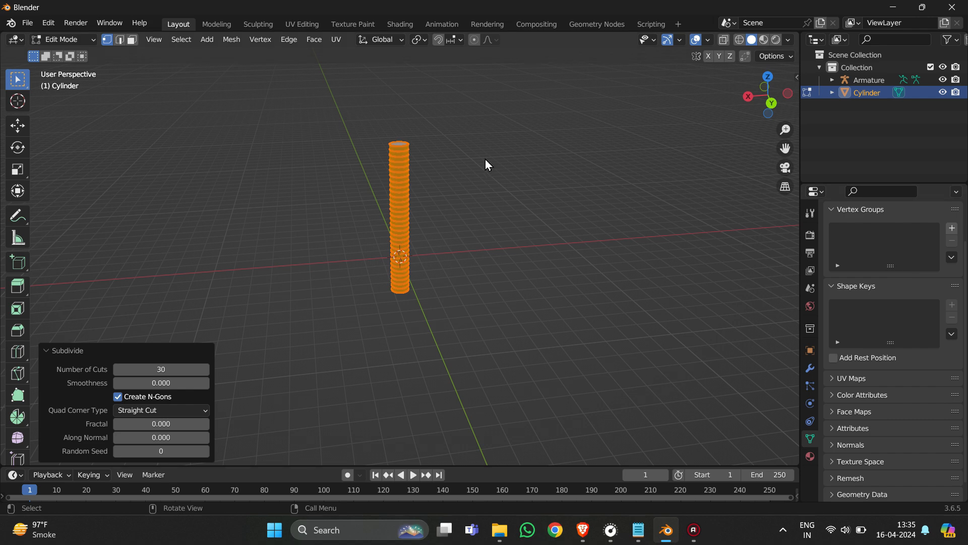
{"action": "scroll", "coordinate": [481, 162], "scroll_direction": "up", "scroll_amount": 3}
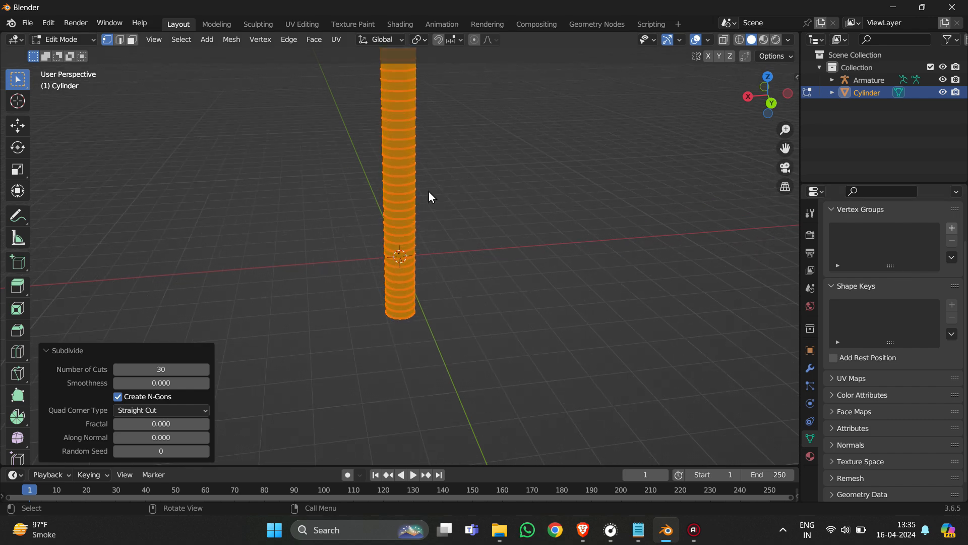
{"action": "scroll", "coordinate": [429, 196], "scroll_direction": "down", "scroll_amount": 2}
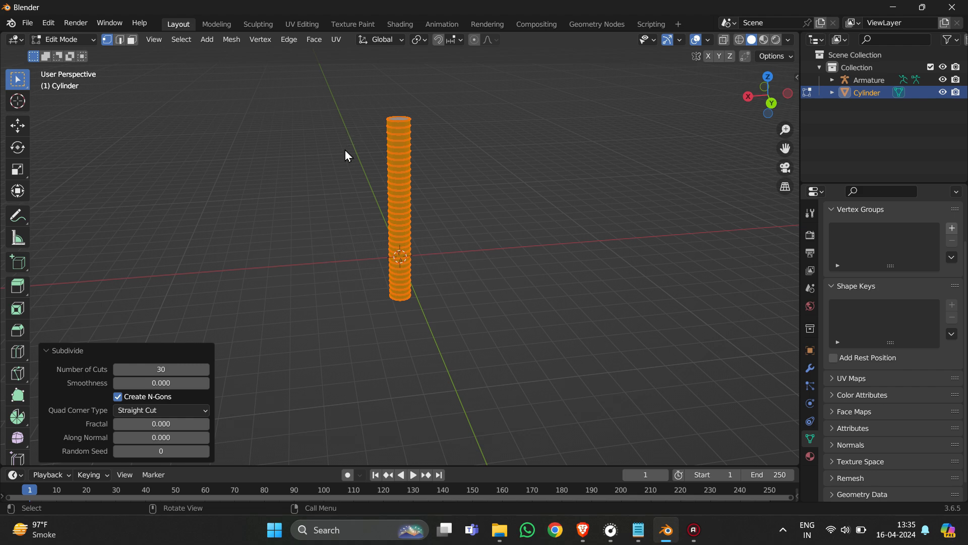
{"action": "scroll", "coordinate": [346, 152], "scroll_direction": "up", "scroll_amount": 2}
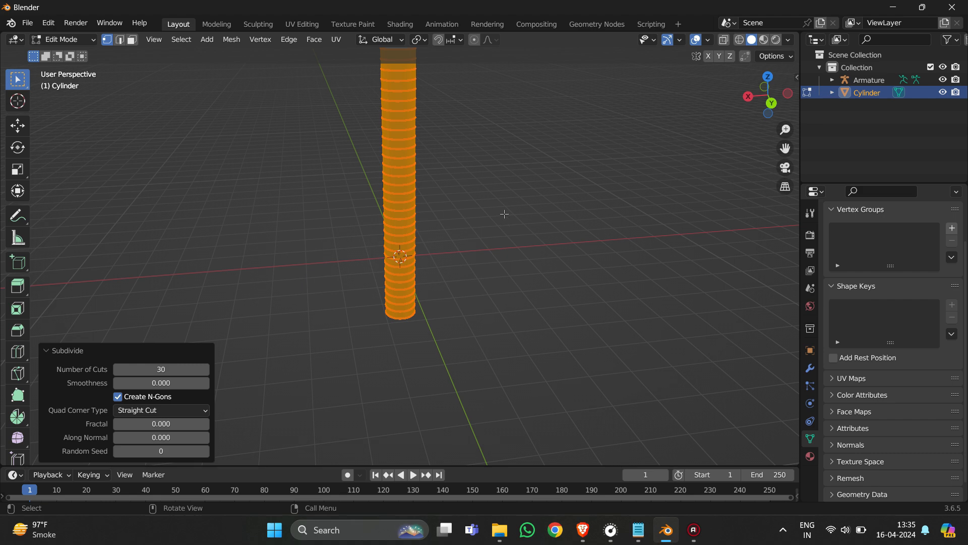
{"action": "scroll", "coordinate": [509, 220], "scroll_direction": "down", "scroll_amount": 2}
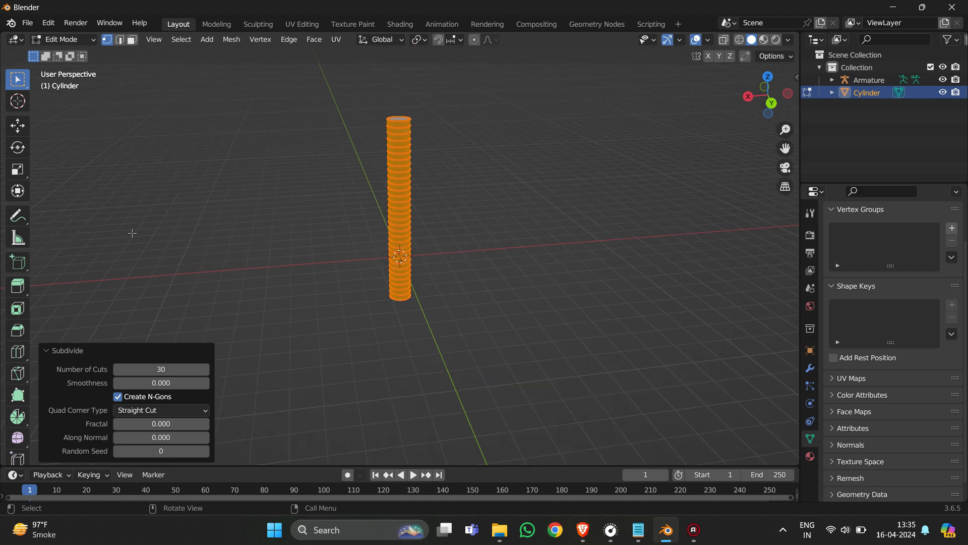
{"action": "scroll", "coordinate": [354, 220], "scroll_direction": "up", "scroll_amount": 2}
{"action": "scroll", "coordinate": [354, 221], "scroll_direction": "up", "scroll_amount": 5}
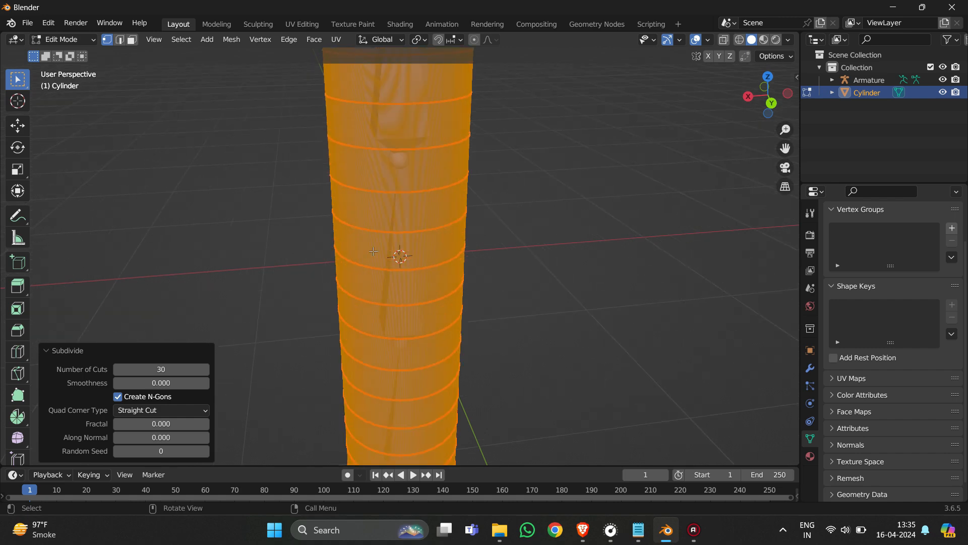
{"action": "scroll", "coordinate": [354, 221], "scroll_direction": "down", "scroll_amount": 3}
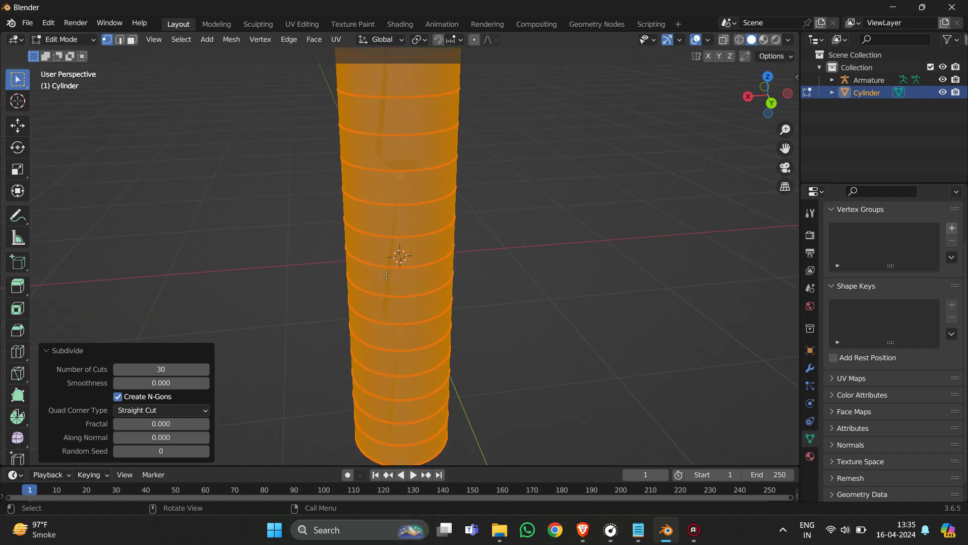
Step: Return the cylinder to Object Mode and clear the selection of all objects
{"action": "left_click", "coordinate": [65, 40]}
{"action": "left_click", "coordinate": [66, 50]}
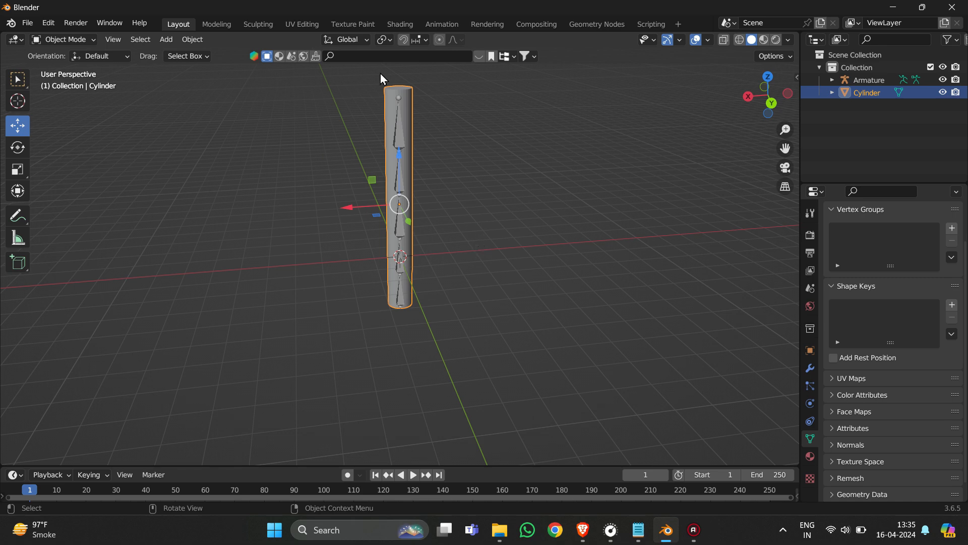
{"action": "left_click", "coordinate": [402, 132]}
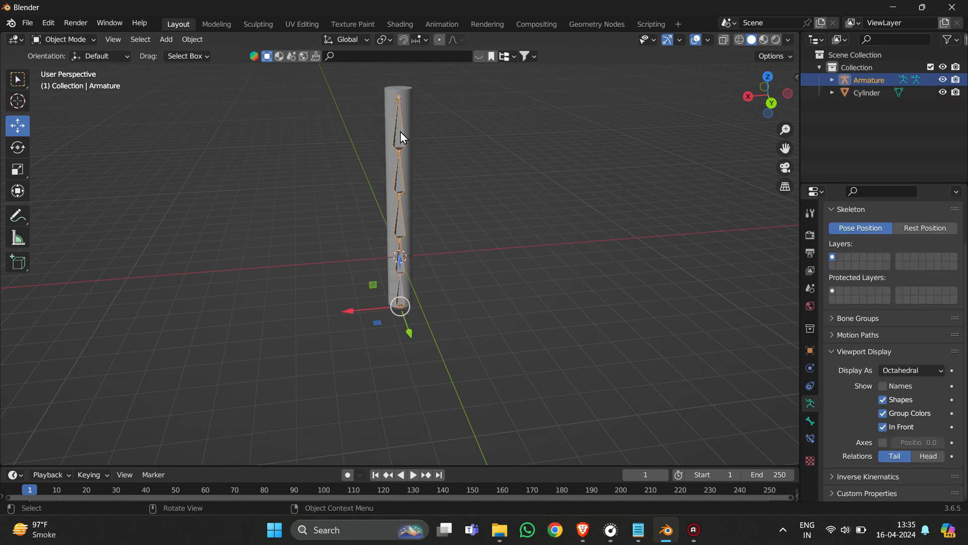
{"action": "left_click", "coordinate": [472, 157]}
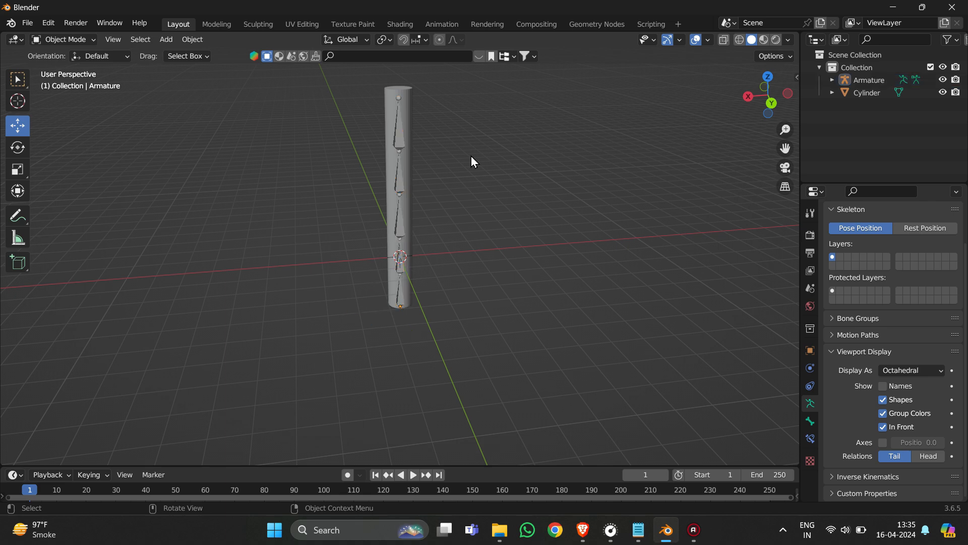
Step: Parent the cylinder to the armature using Armature Deform With Automatic Weights, and deselect both objects
{"action": "left_click", "coordinate": [407, 111]}
{"action": "scroll", "coordinate": [421, 120], "scroll_direction": "up", "scroll_amount": 2}
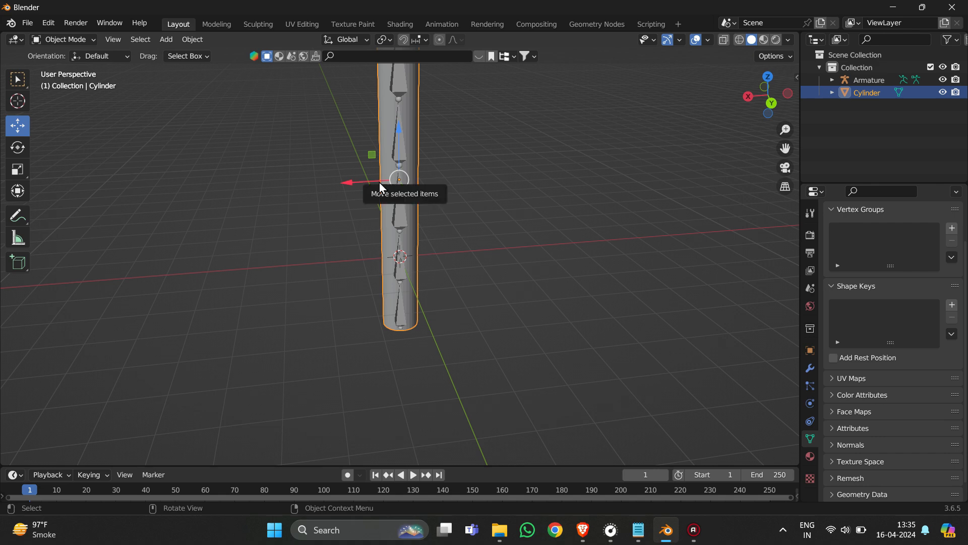
{"action": "left_click", "coordinate": [396, 199], "text": "shift"}
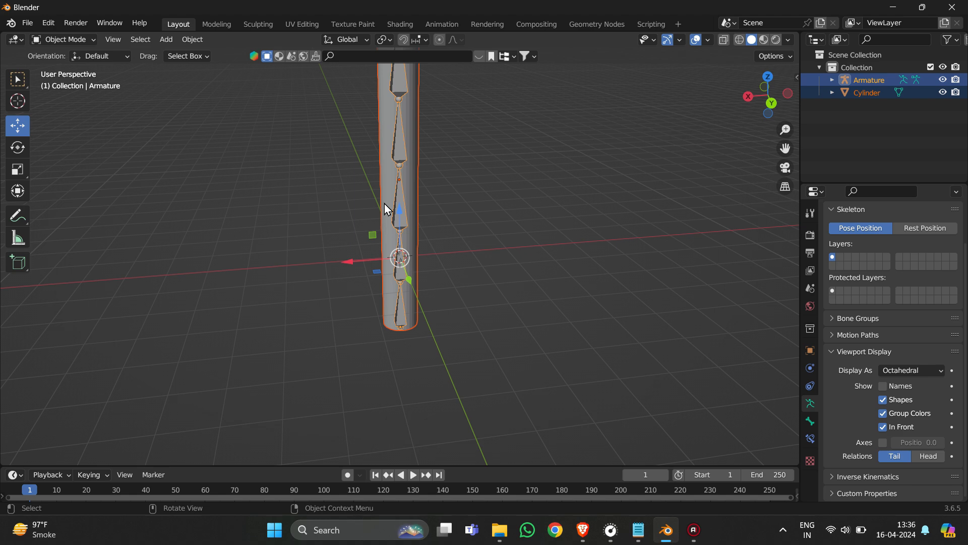
{"action": "key", "text": "ctrl+p"}
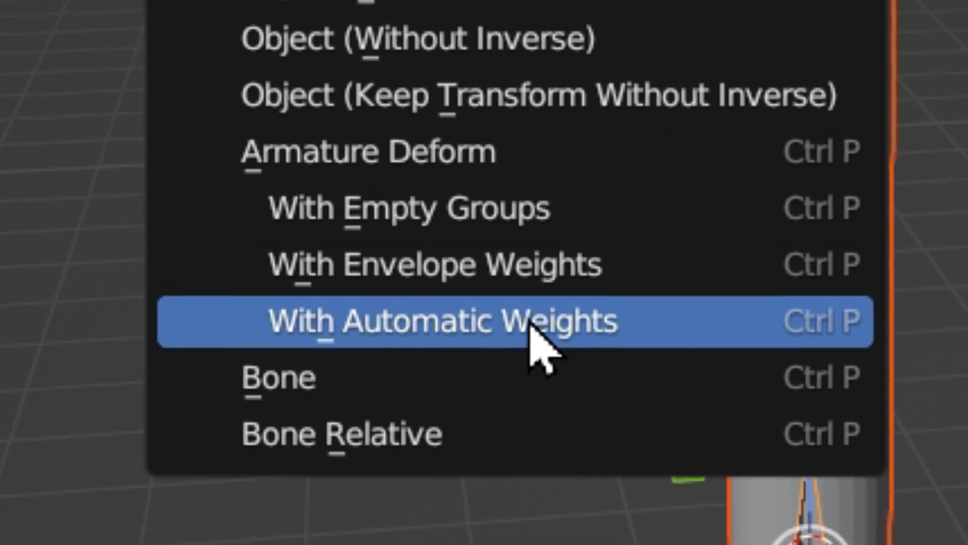
{"action": "left_click", "coordinate": [557, 290]}
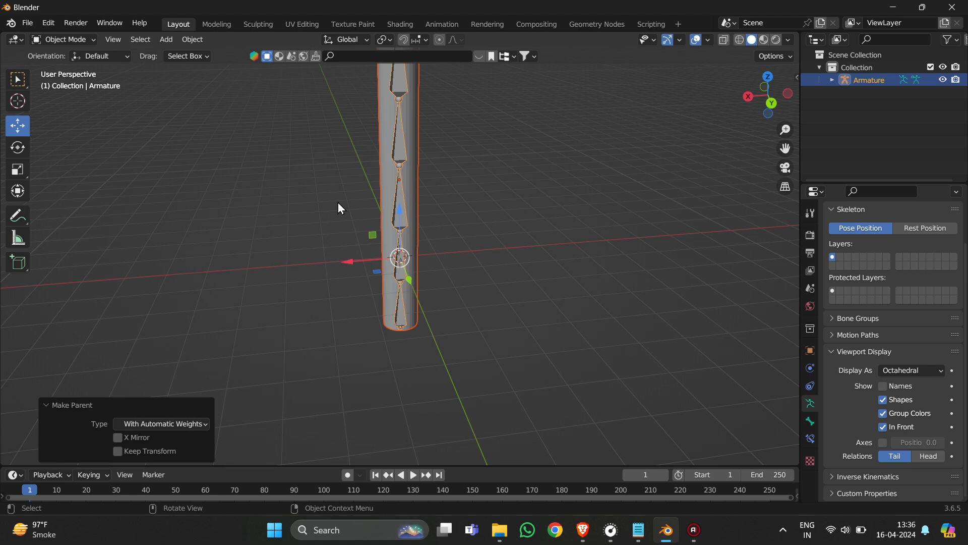
{"action": "scroll", "coordinate": [462, 149], "scroll_direction": "down", "scroll_amount": 2}
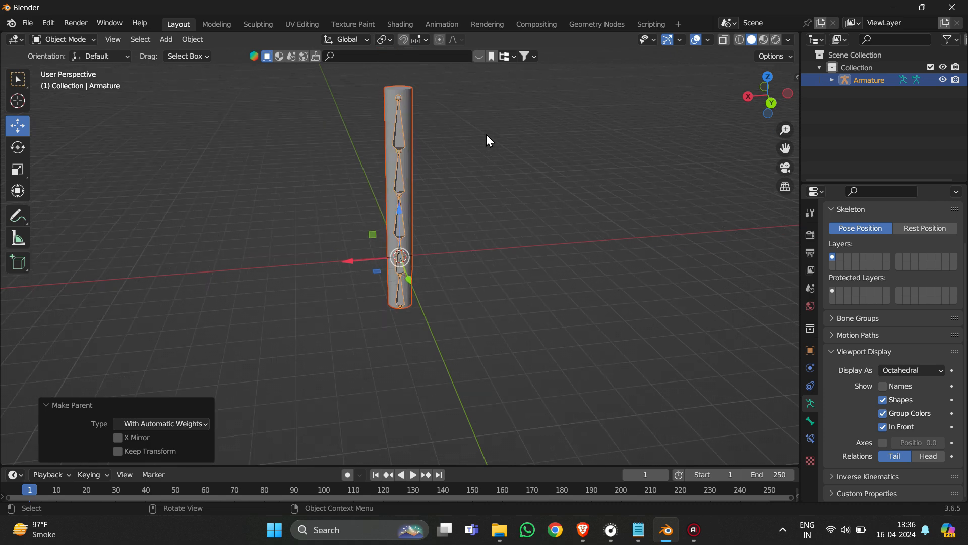
{"action": "left_click", "coordinate": [486, 135]}
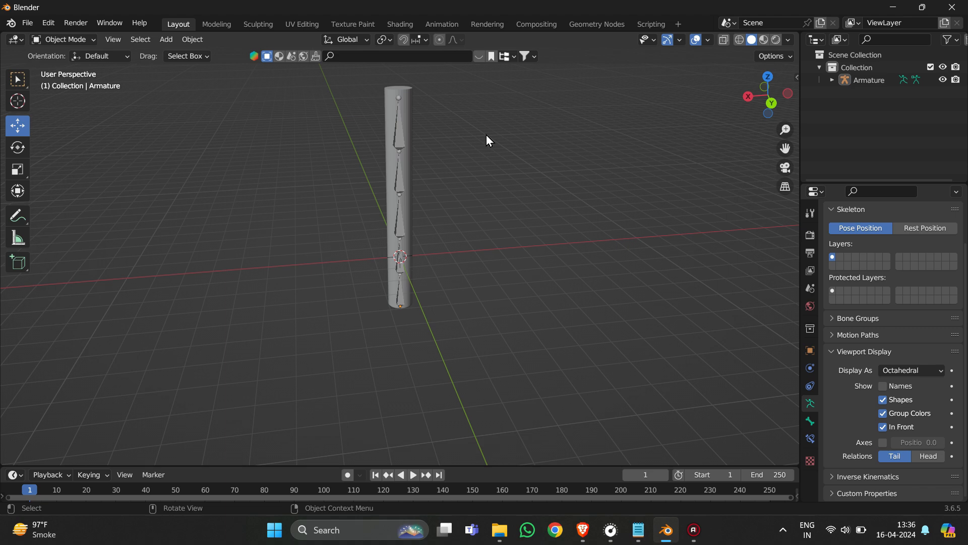
Step: Enlarge the timeline area until its keyframe rows fill about a third of the workspace height
{"action": "scroll", "coordinate": [494, 171], "scroll_direction": "up", "scroll_amount": 4}
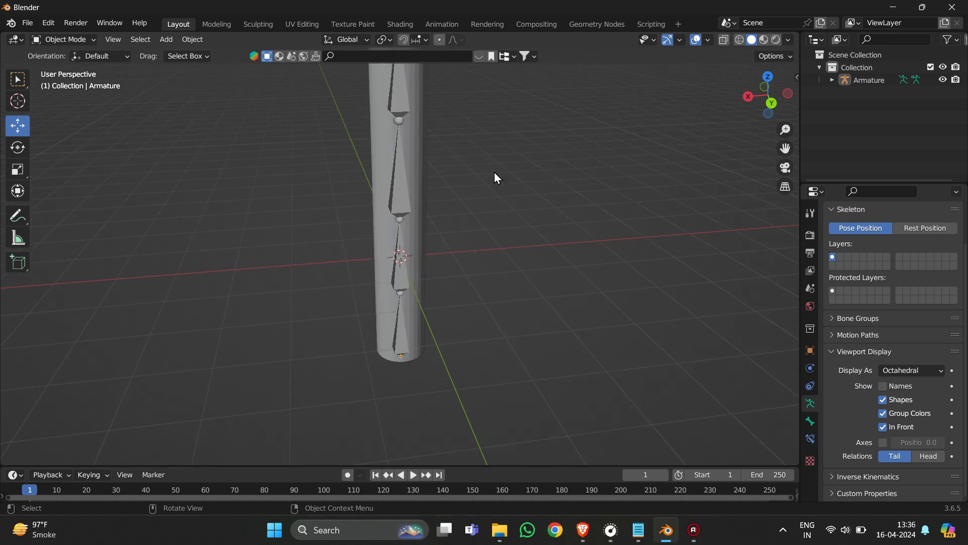
{"action": "scroll", "coordinate": [494, 173], "scroll_direction": "down", "scroll_amount": 2}
{"action": "scroll", "coordinate": [443, 198], "scroll_direction": "down", "scroll_amount": 4}
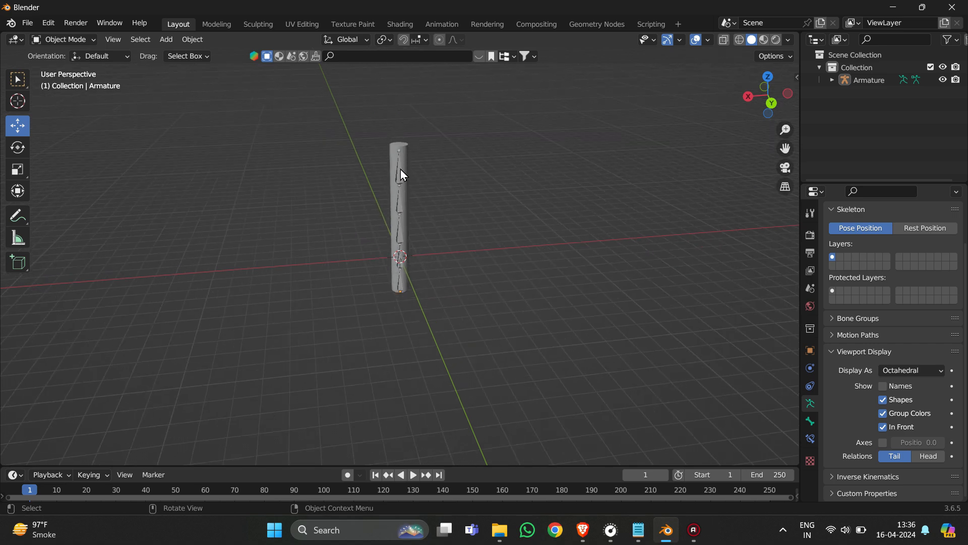
{"action": "scroll", "coordinate": [391, 194], "scroll_direction": "up", "scroll_amount": 5}
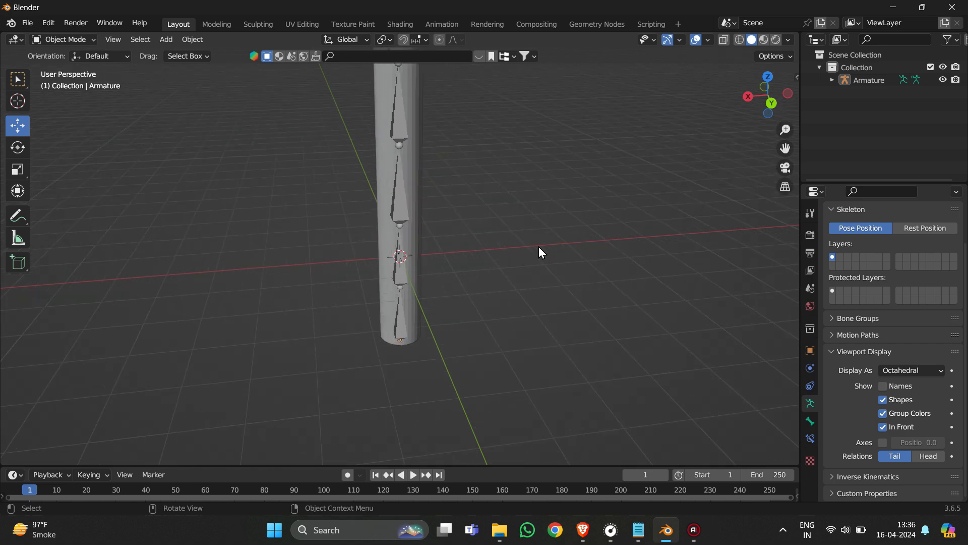
{"action": "left_click", "coordinate": [403, 274]}
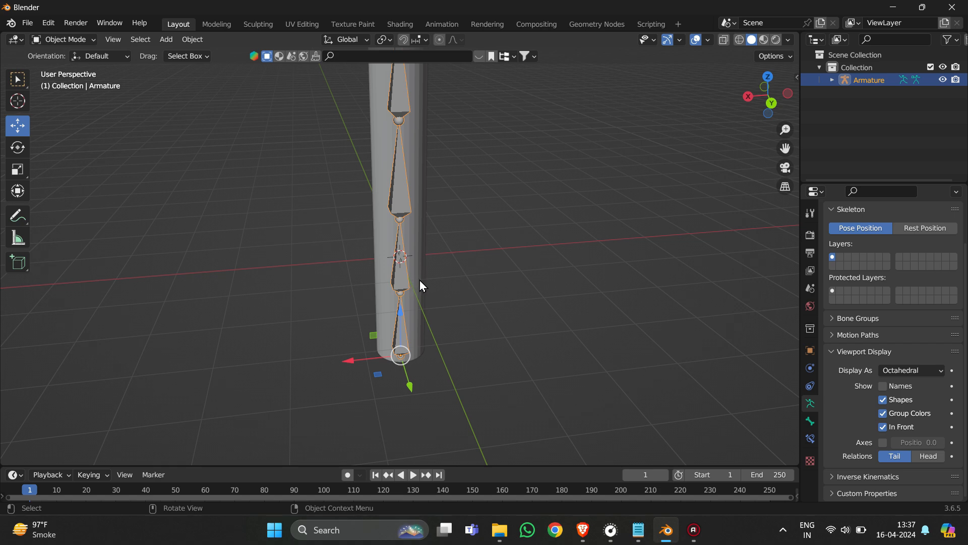
{"action": "left_click", "coordinate": [423, 286]}
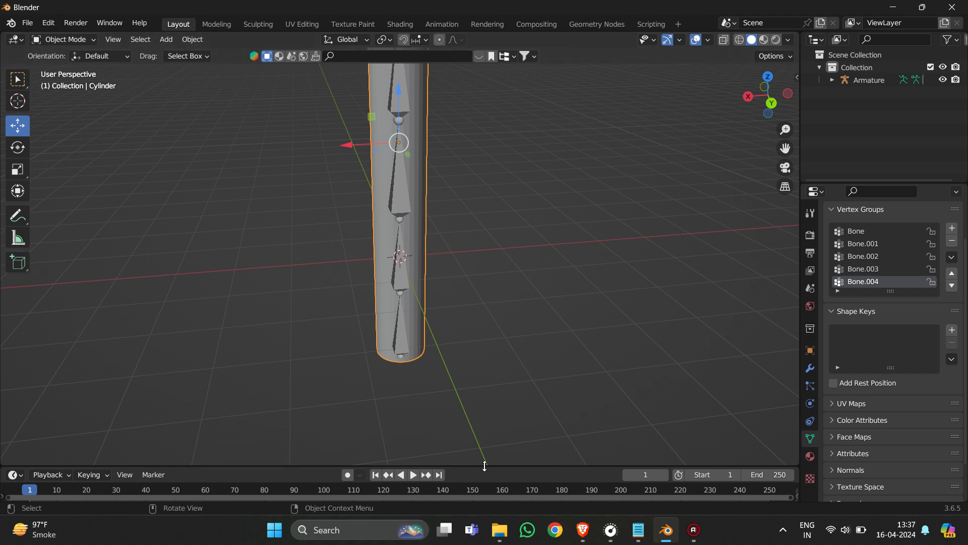
{"action": "left_click_drag", "start_coordinate": [484, 466], "coordinate": [521, 319]}
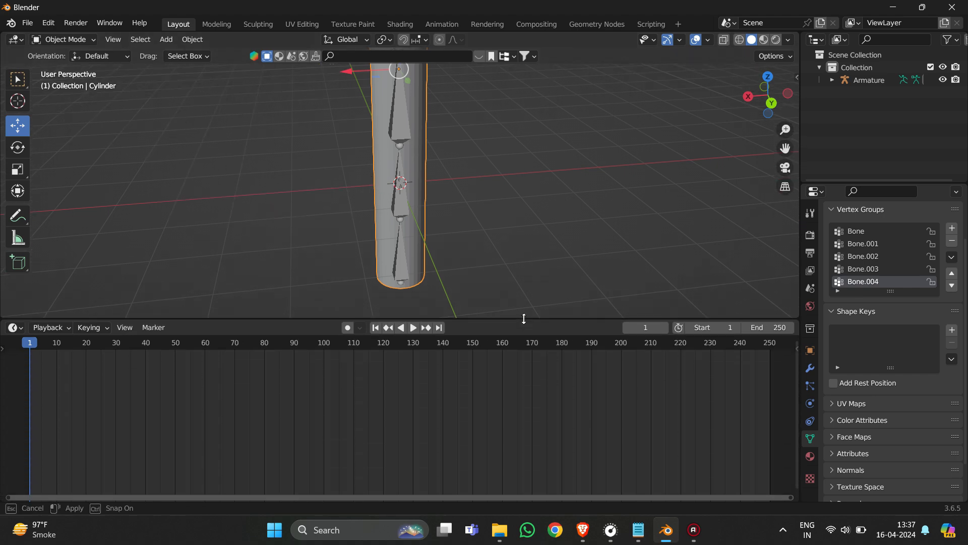
Step: Select the armature inside the cylinder and switch it to Pose Mode
{"action": "left_click", "coordinate": [399, 247]}
{"action": "scroll", "coordinate": [399, 247], "scroll_direction": "down", "scroll_amount": 5}
{"action": "left_click_drag", "start_coordinate": [781, 143], "coordinate": [780, 201]}
{"action": "middle_click_drag", "start_coordinate": [494, 170], "coordinate": [492, 150]}
{"action": "left_click", "coordinate": [60, 36]}
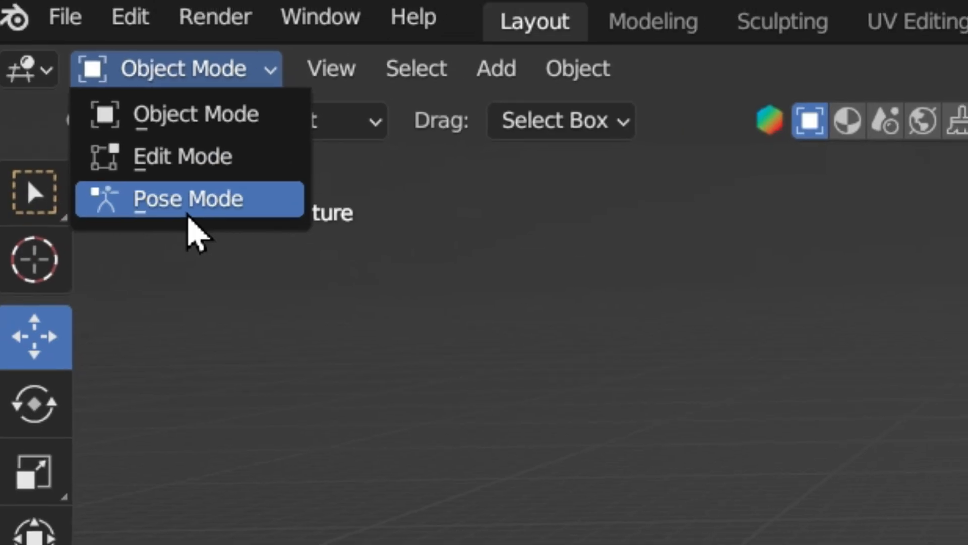
{"action": "left_click", "coordinate": [187, 214]}
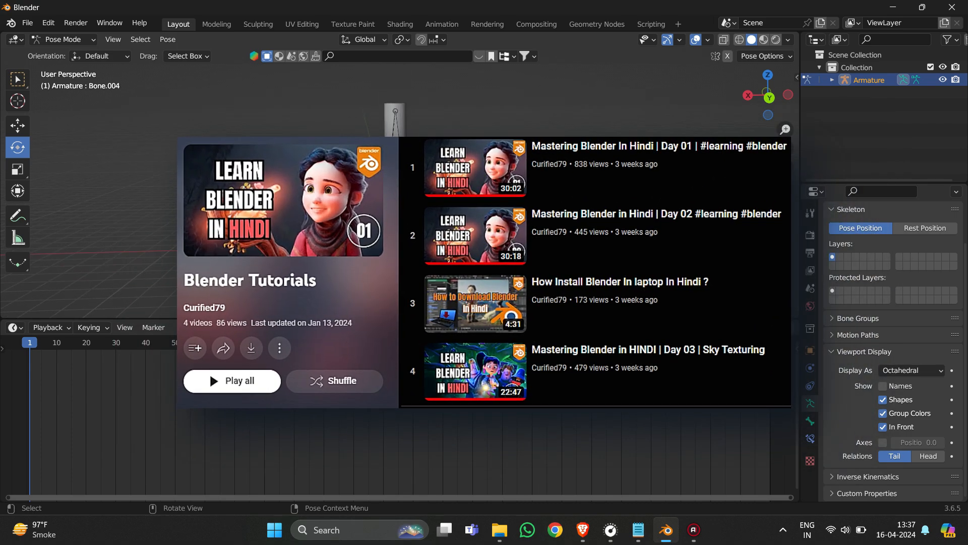
Step: Rotate the lowest bone of the armature about 21.6° around the global Y axis
{"action": "scroll", "coordinate": [400, 189], "scroll_direction": "up", "scroll_amount": 2}
{"action": "left_click_drag", "start_coordinate": [785, 148], "coordinate": [785, 61]}
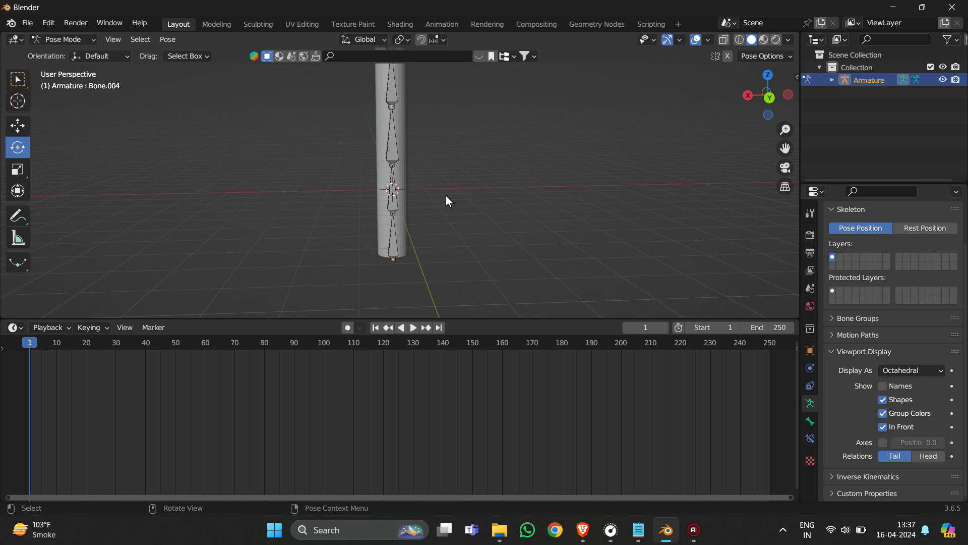
{"action": "scroll", "coordinate": [446, 195], "scroll_direction": "down", "scroll_amount": 3}
{"action": "scroll", "coordinate": [445, 195], "scroll_direction": "up", "scroll_amount": 4}
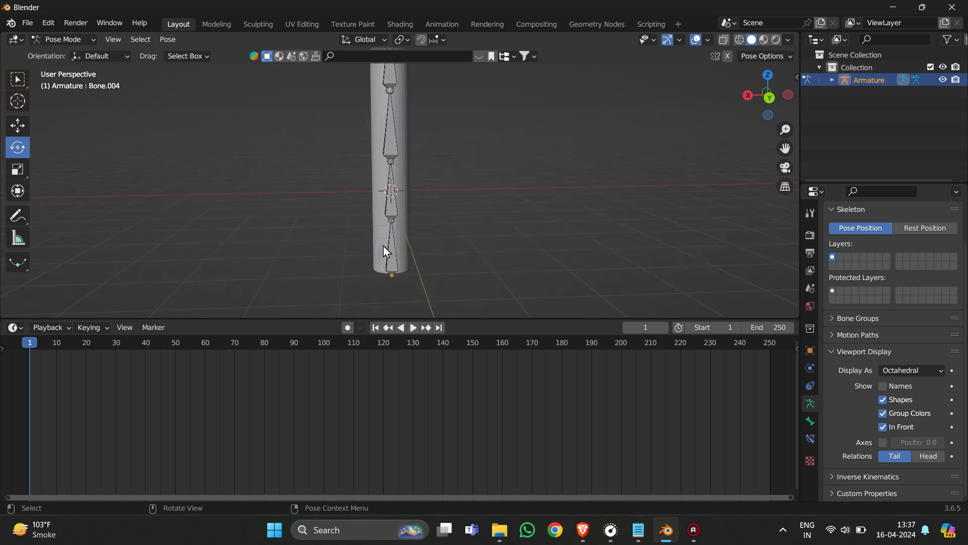
{"action": "left_click", "coordinate": [392, 250]}
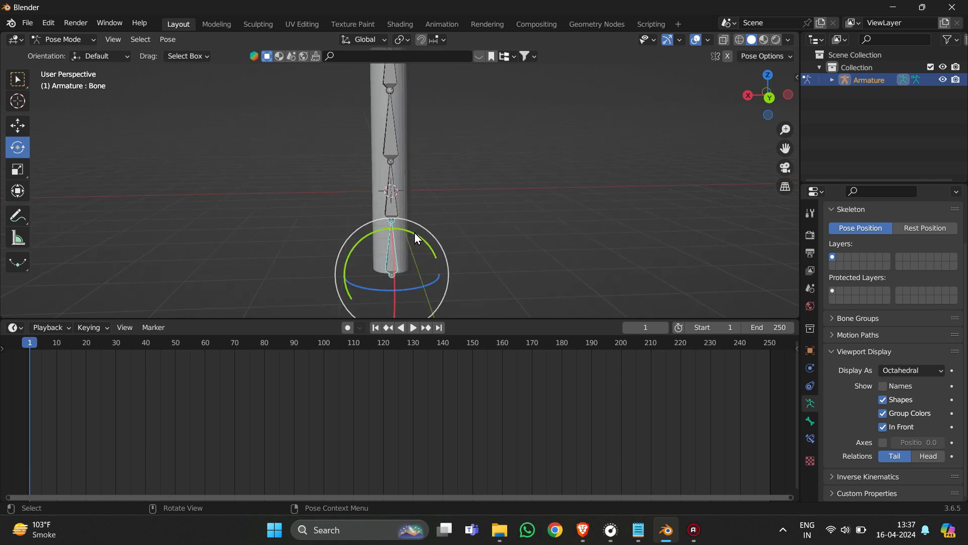
{"action": "key", "text": "r"}
{"action": "left_click", "coordinate": [378, 226]}
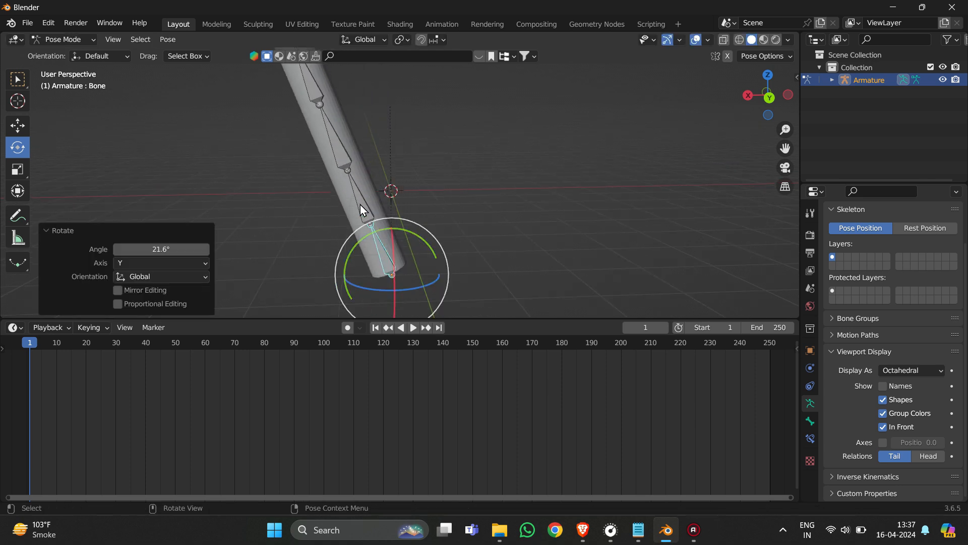
Step: Rotate the four upper bones in alternating directions to bend the cylinder into a zigzag, turning the fourth bone about -35.2° around Y
{"action": "left_click", "coordinate": [377, 185]}
{"action": "left_click_drag", "start_coordinate": [379, 179], "coordinate": [396, 186]}
{"action": "left_click", "coordinate": [374, 143]}
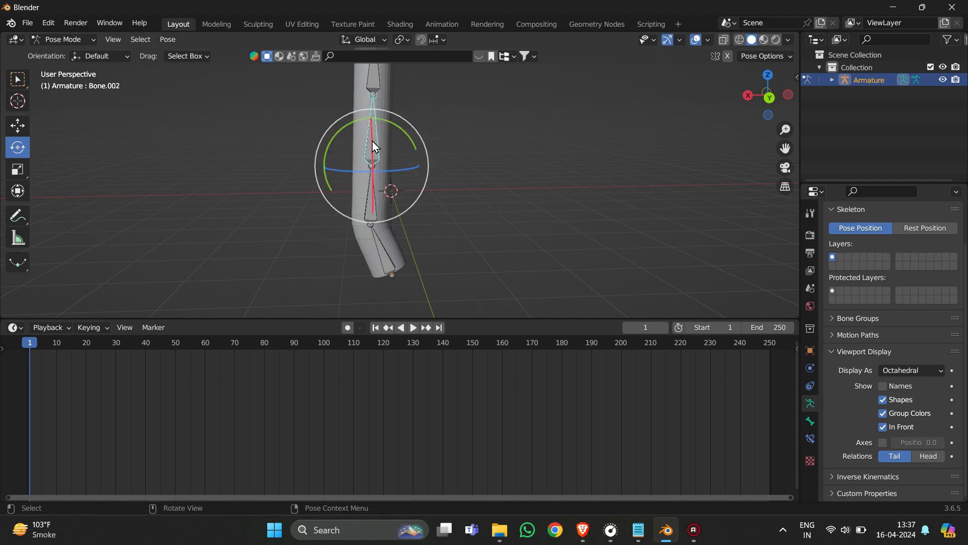
{"action": "left_click_drag", "start_coordinate": [398, 133], "coordinate": [395, 104]}
{"action": "left_click", "coordinate": [354, 120]}
{"action": "left_click_drag", "start_coordinate": [785, 148], "coordinate": [803, 256]}
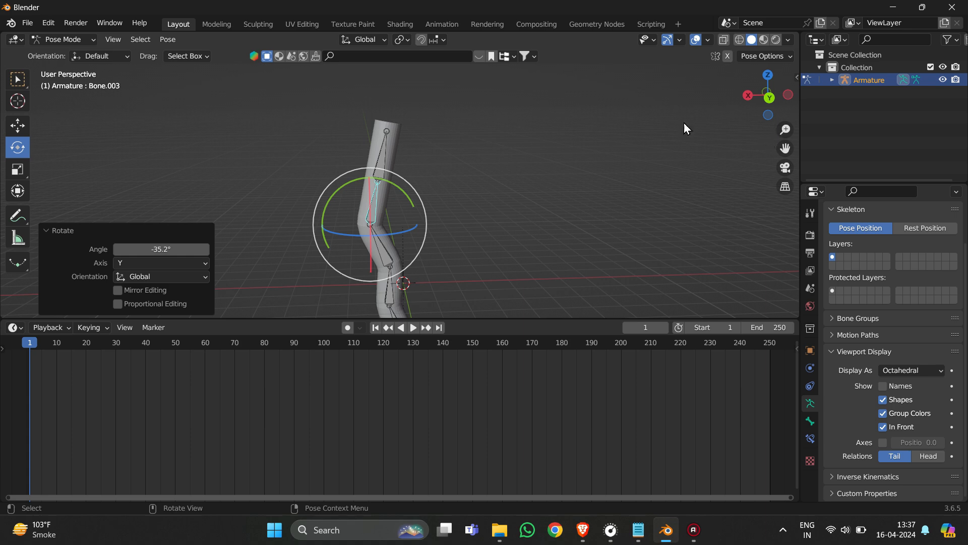
{"action": "left_click", "coordinate": [381, 161]}
{"action": "left_click_drag", "start_coordinate": [403, 154], "coordinate": [457, 151]}
Step: Select all bones and insert a Location, Rotation & Scale keyframe for the zigzag pose at frame 1
{"action": "middle_click_drag", "start_coordinate": [457, 146], "coordinate": [483, 147]}
{"action": "key", "text": "a"}
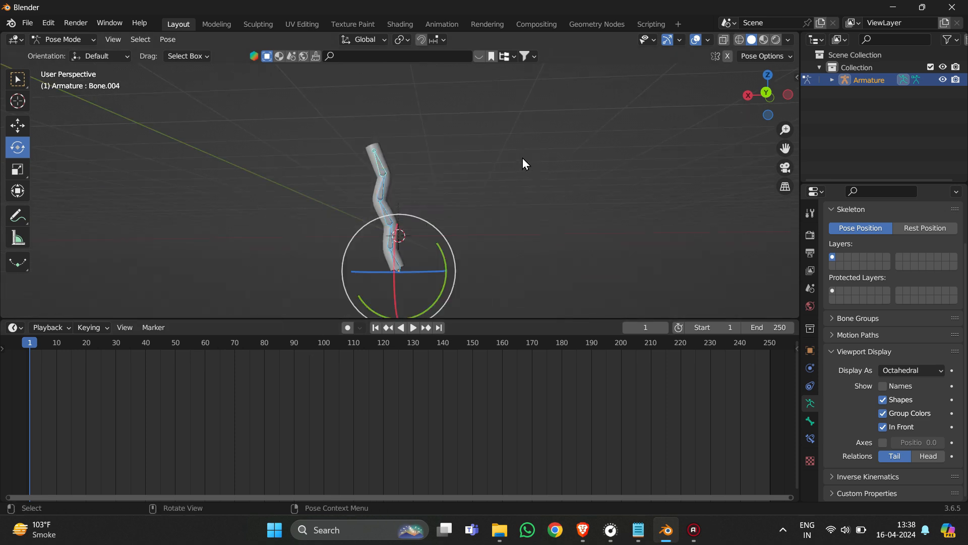
{"action": "key", "text": "i"}
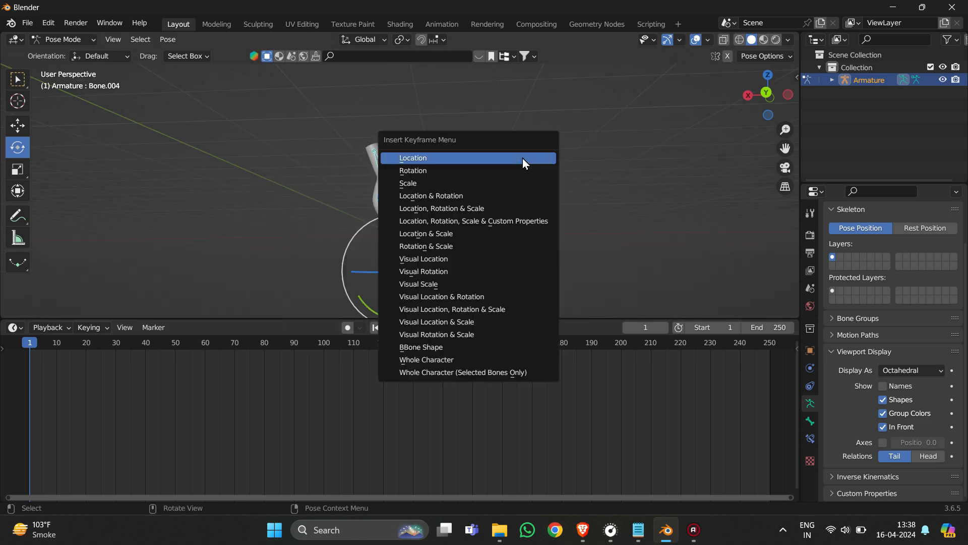
{"action": "left_click", "coordinate": [476, 209]}
{"action": "middle_click_drag", "start_coordinate": [475, 216], "coordinate": [428, 246]}
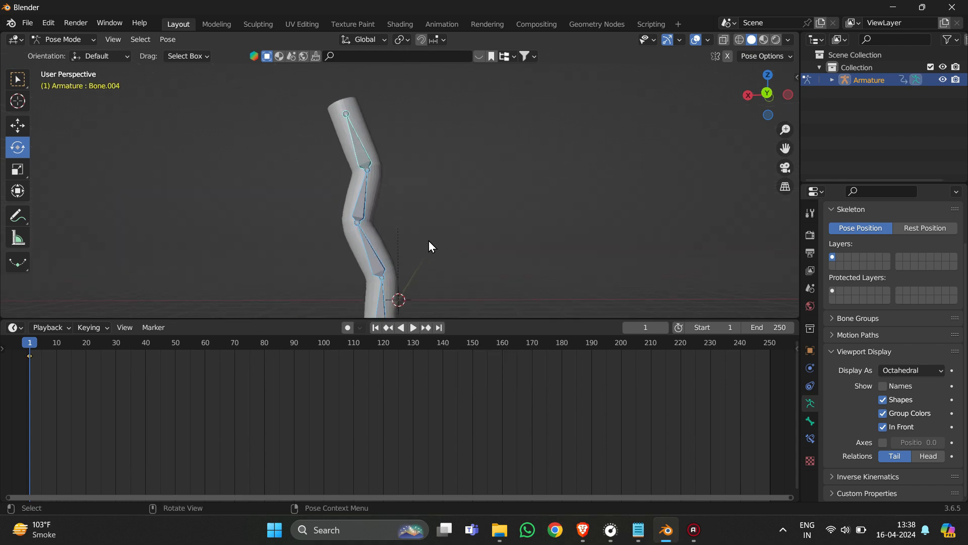
Step: Go to frame 100 and rotate all the selected bones about -11.8° around the global Y axis
{"action": "left_click", "coordinate": [324, 344]}
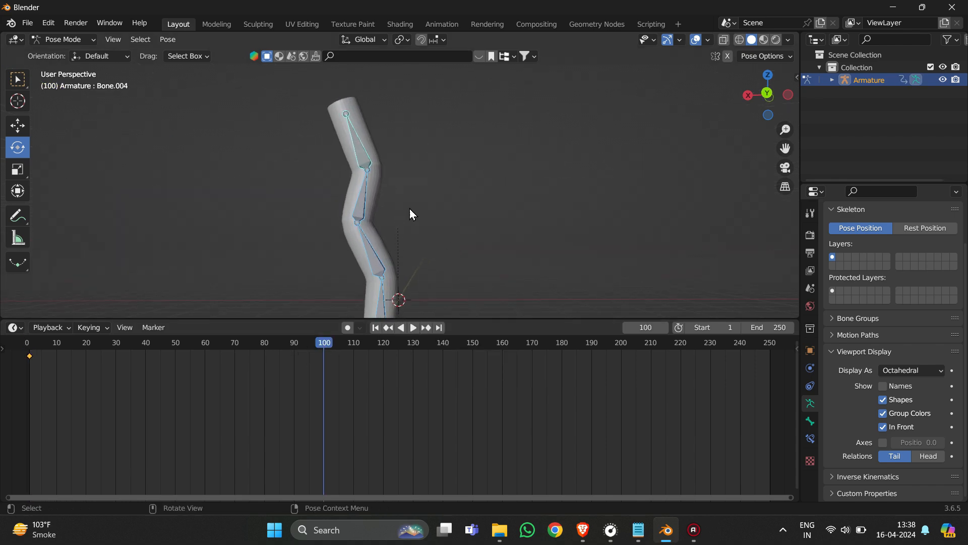
{"action": "middle_click_drag", "start_coordinate": [410, 207], "coordinate": [396, 271]}
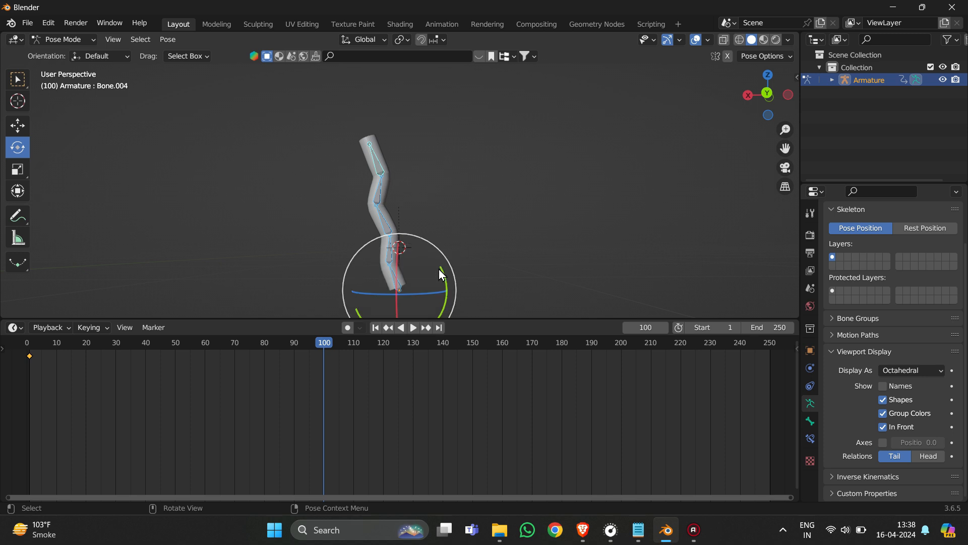
{"action": "left_click_drag", "start_coordinate": [446, 277], "coordinate": [445, 302]}
{"action": "left_click", "coordinate": [811, 350]}
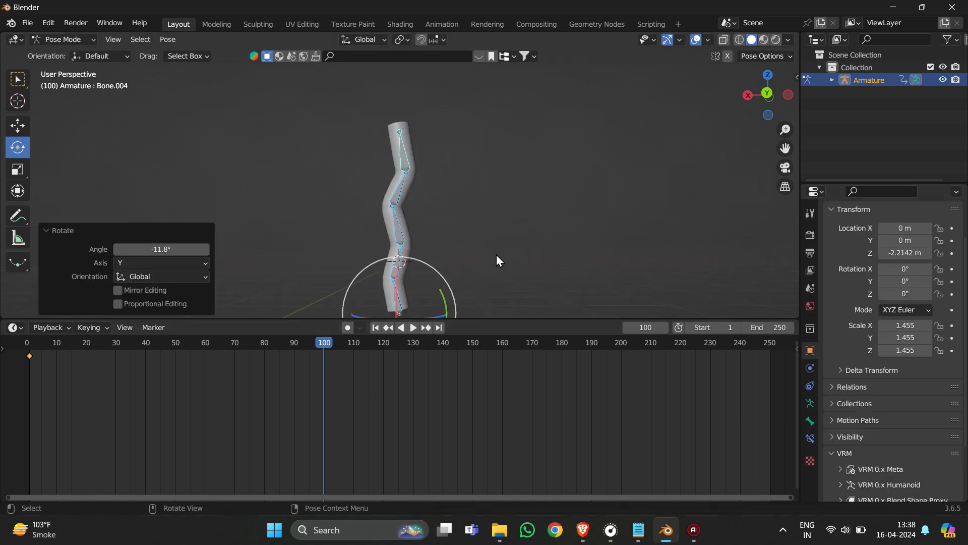
Step: Straighten the middle of the chain at frame 100 by rotating the second bone, the third about -25.5° and the fourth about 34.2° around Y
{"action": "middle_click_drag", "start_coordinate": [496, 255], "coordinate": [507, 262]}
{"action": "left_click", "coordinate": [404, 270]}
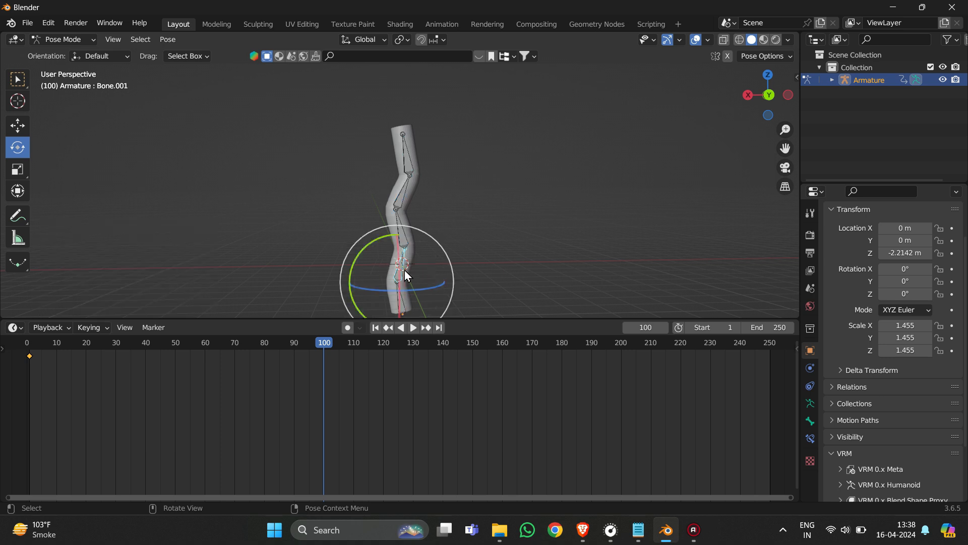
{"action": "left_click_drag", "start_coordinate": [431, 236], "coordinate": [426, 232]}
{"action": "key", "text": "ctrl+z"}
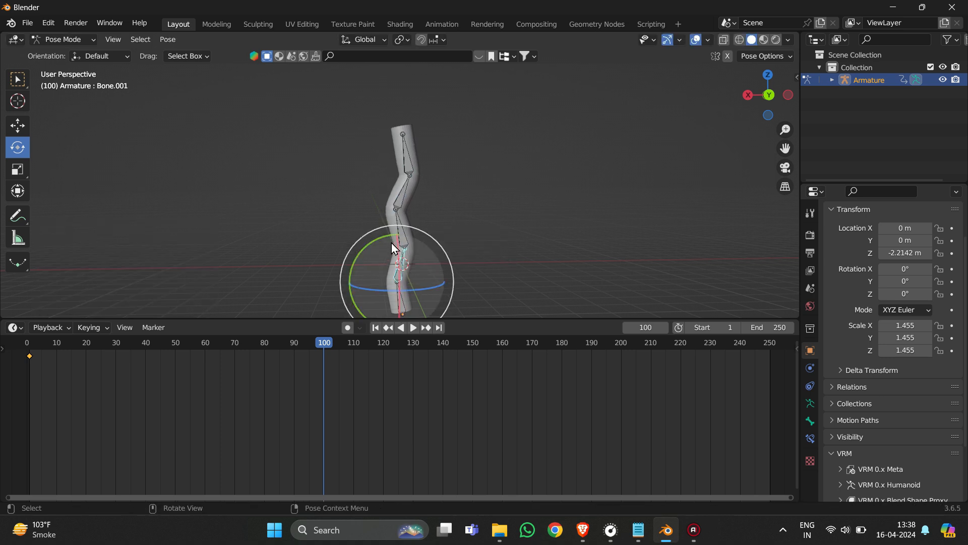
{"action": "left_click_drag", "start_coordinate": [373, 243], "coordinate": [403, 194]}
{"action": "left_click", "coordinate": [383, 229]}
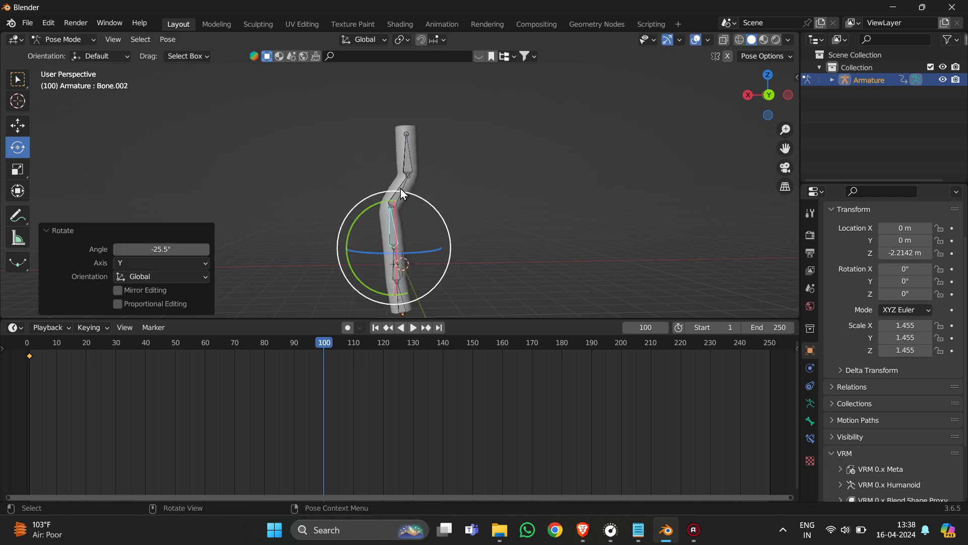
{"action": "left_click", "coordinate": [403, 194]}
{"action": "left_click_drag", "start_coordinate": [388, 161], "coordinate": [348, 165]}
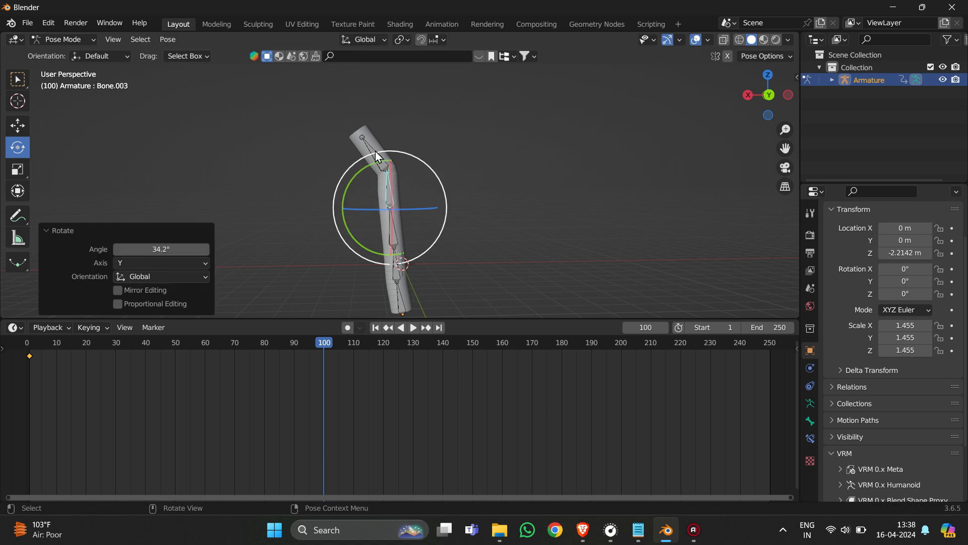
Step: Rotate the topmost bone around Y at frame 100 so the tip of the cylinder lines up with the straightened chain
{"action": "left_click", "coordinate": [376, 146]}
{"action": "key", "text": "r"}
{"action": "key", "text": "r"}
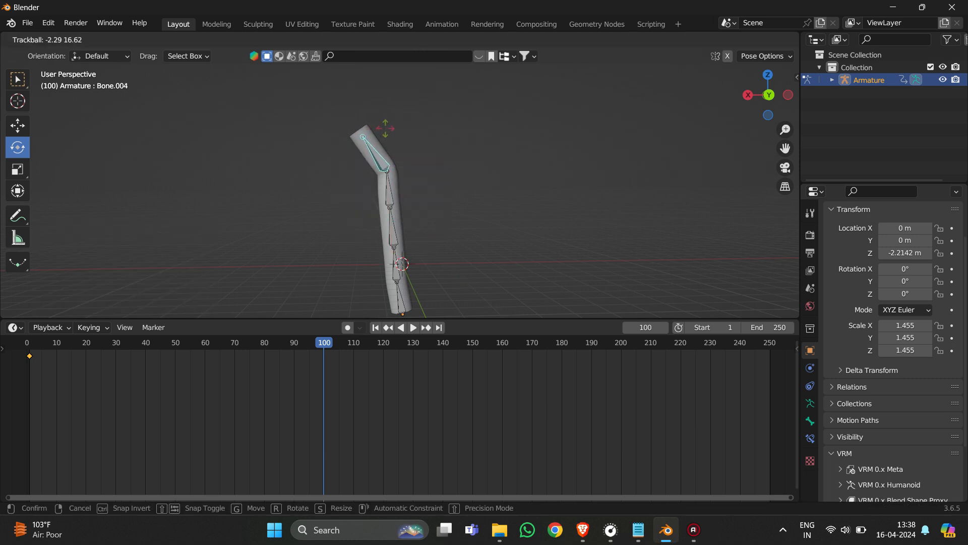
{"action": "left_click", "coordinate": [396, 135]}
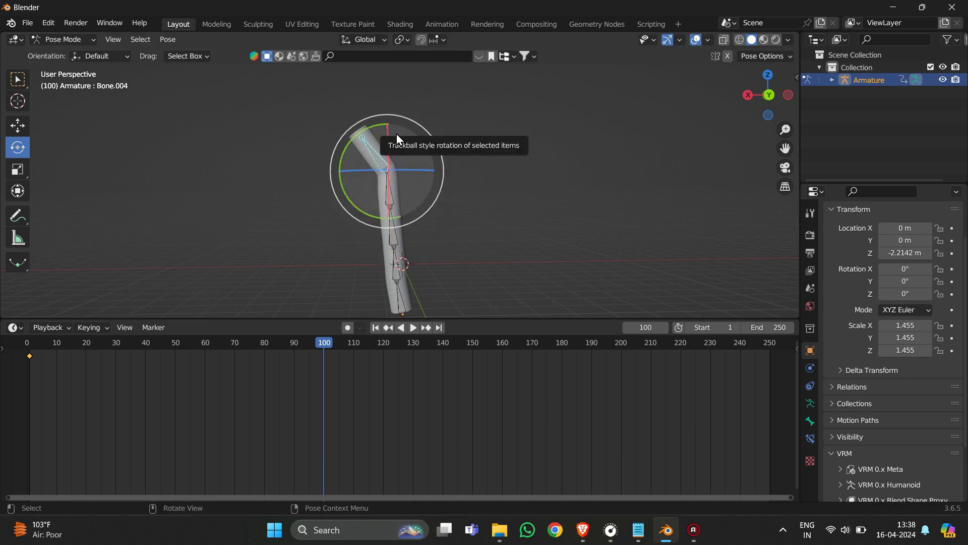
{"action": "left_click_drag", "start_coordinate": [380, 122], "coordinate": [411, 125]}
Step: Select all bones and insert a Location, Rotation & Scale keyframe for the straightened pose at frame 100
{"action": "left_click_drag", "start_coordinate": [487, 105], "coordinate": [283, 334]}
{"action": "key", "text": "i"}
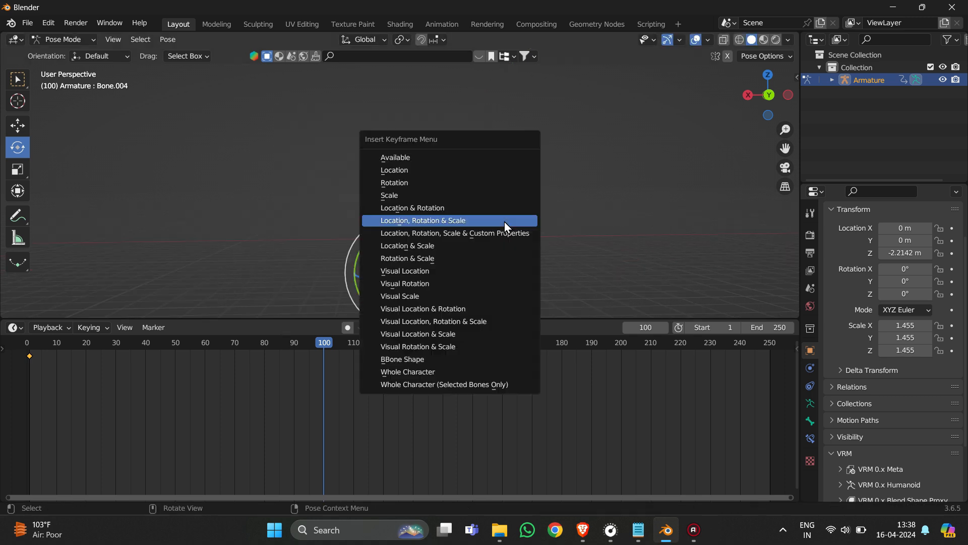
{"action": "left_click", "coordinate": [504, 222]}
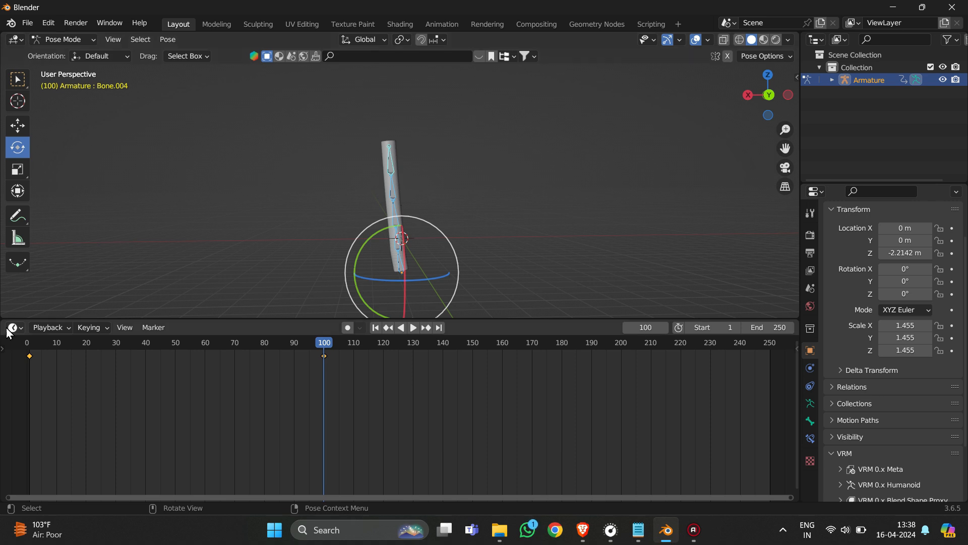
Step: Switch the armature from Pose Mode to Object Mode
{"action": "left_click", "coordinate": [67, 44]}
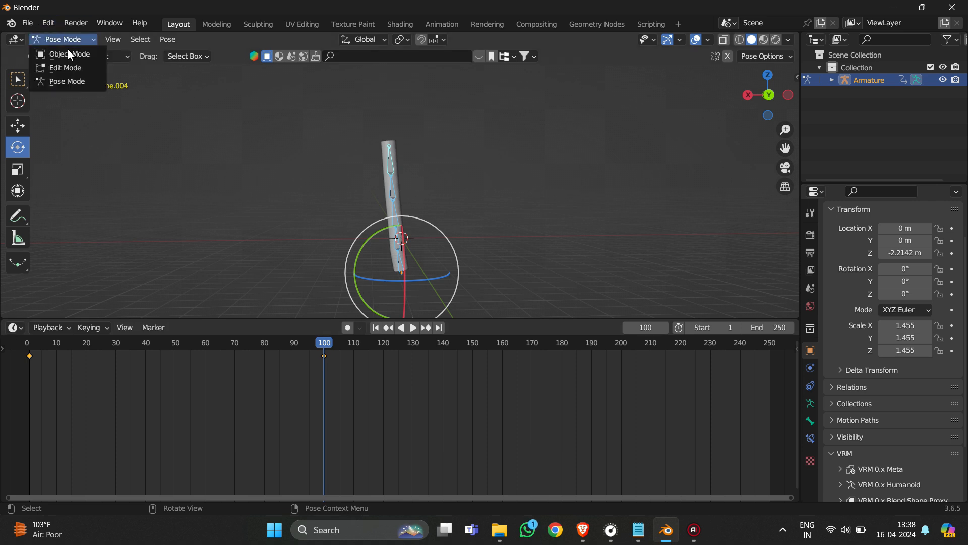
{"action": "left_click", "coordinate": [72, 52]}
{"action": "scroll", "coordinate": [146, 177], "scroll_direction": "up", "scroll_amount": 5}
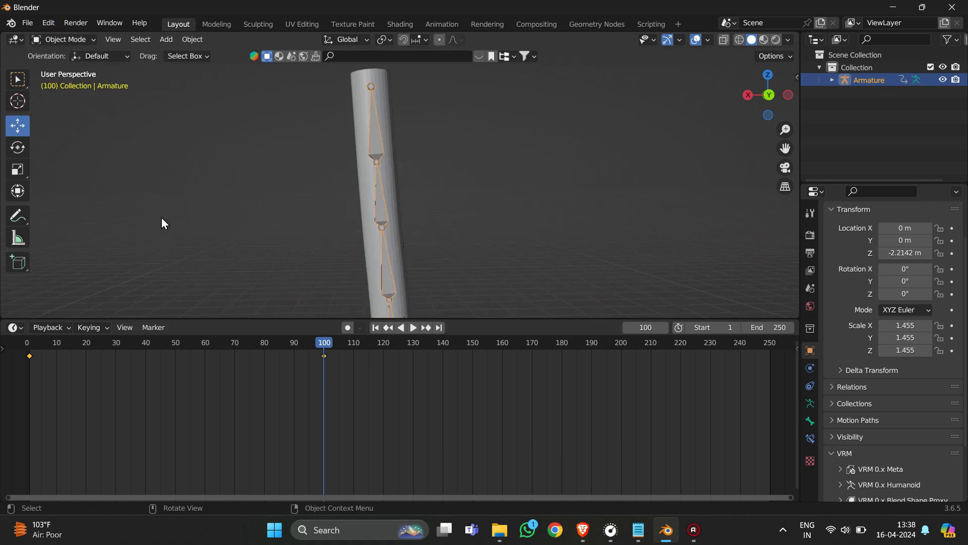
Step: Play the bending animation from the start of the timeline and stop it after the second keyframe, at frame 126
{"action": "left_click_drag", "start_coordinate": [319, 352], "coordinate": [26, 336]}
{"action": "scroll", "coordinate": [368, 311], "scroll_direction": "down", "scroll_amount": 2}
{"action": "left_click", "coordinate": [412, 327]}
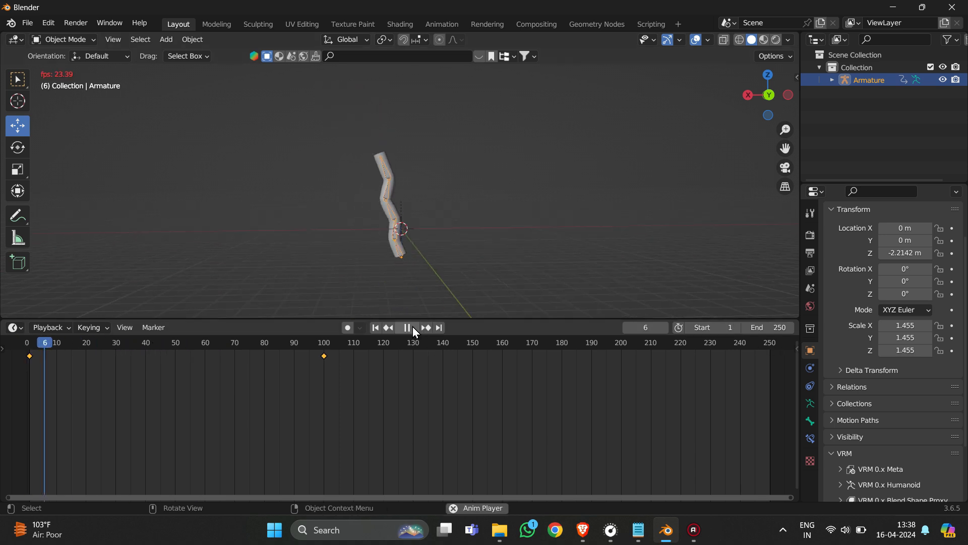
{"action": "scroll", "coordinate": [424, 240], "scroll_direction": "up", "scroll_amount": 4}
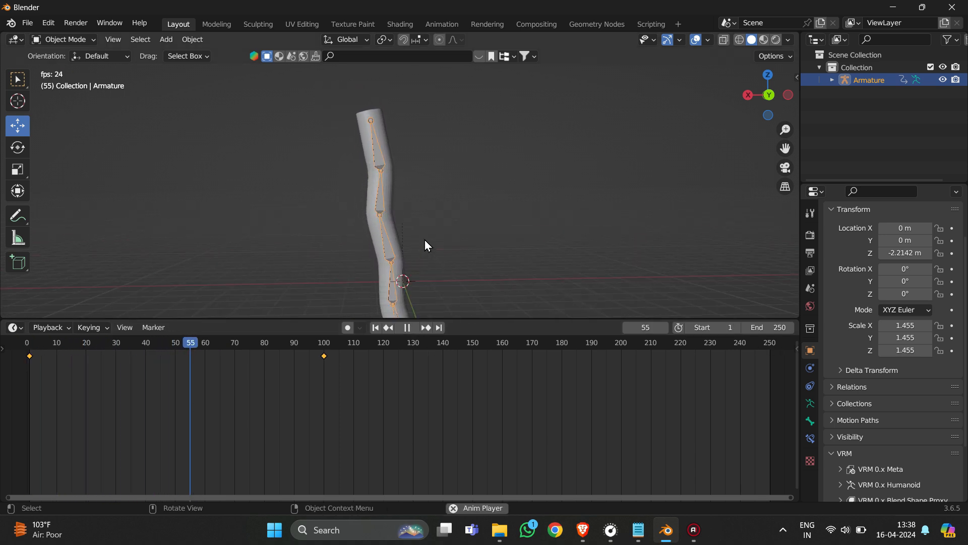
{"action": "left_click", "coordinate": [407, 327]}
{"action": "scroll", "coordinate": [482, 222], "scroll_direction": "down", "scroll_amount": 2}
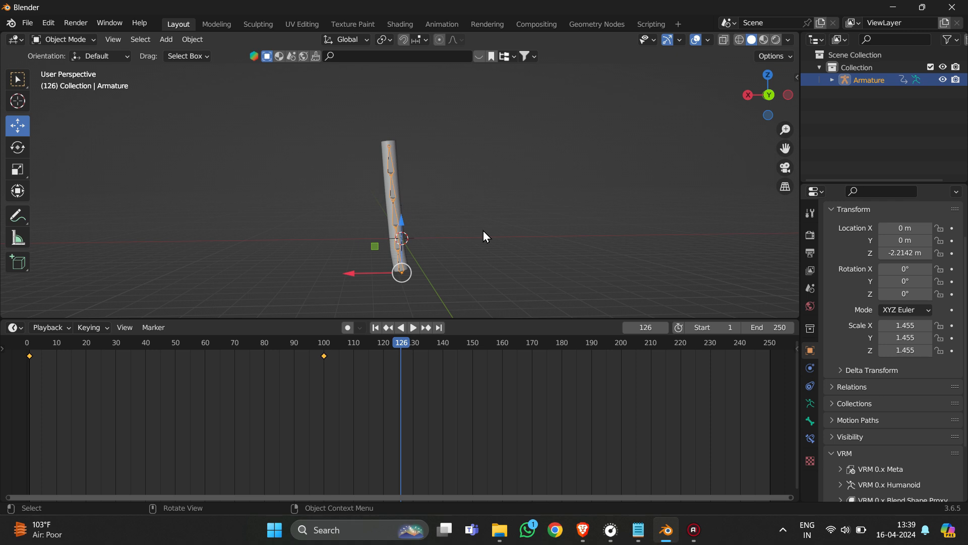
Step: Scrub the timeline back to frame 104 to inspect the cylinder's straightened pose
{"action": "scroll", "coordinate": [418, 232], "scroll_direction": "up", "scroll_amount": 4}
{"action": "scroll", "coordinate": [418, 234], "scroll_direction": "down", "scroll_amount": 2}
{"action": "left_click_drag", "start_coordinate": [394, 352], "coordinate": [338, 377]}
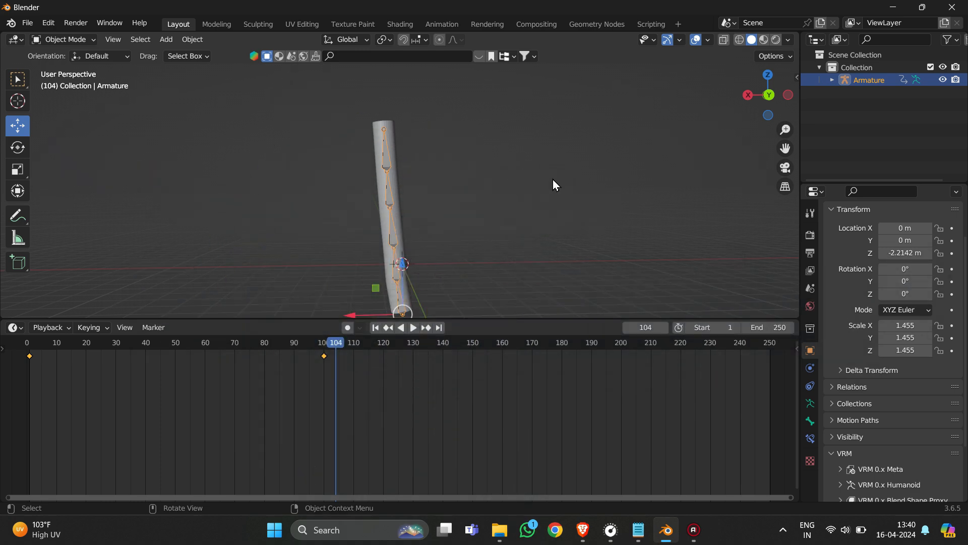
{"action": "scroll", "coordinate": [550, 179], "scroll_direction": "down", "scroll_amount": 2}
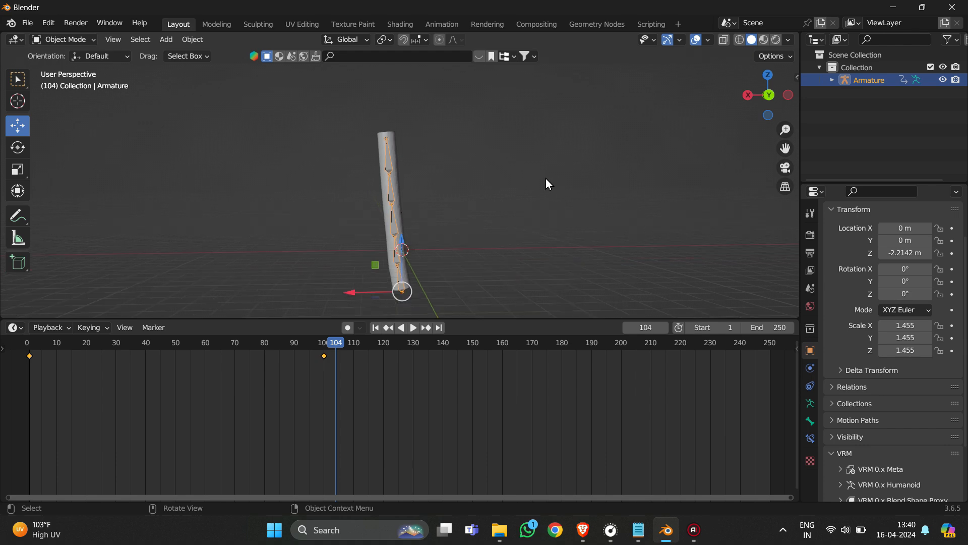